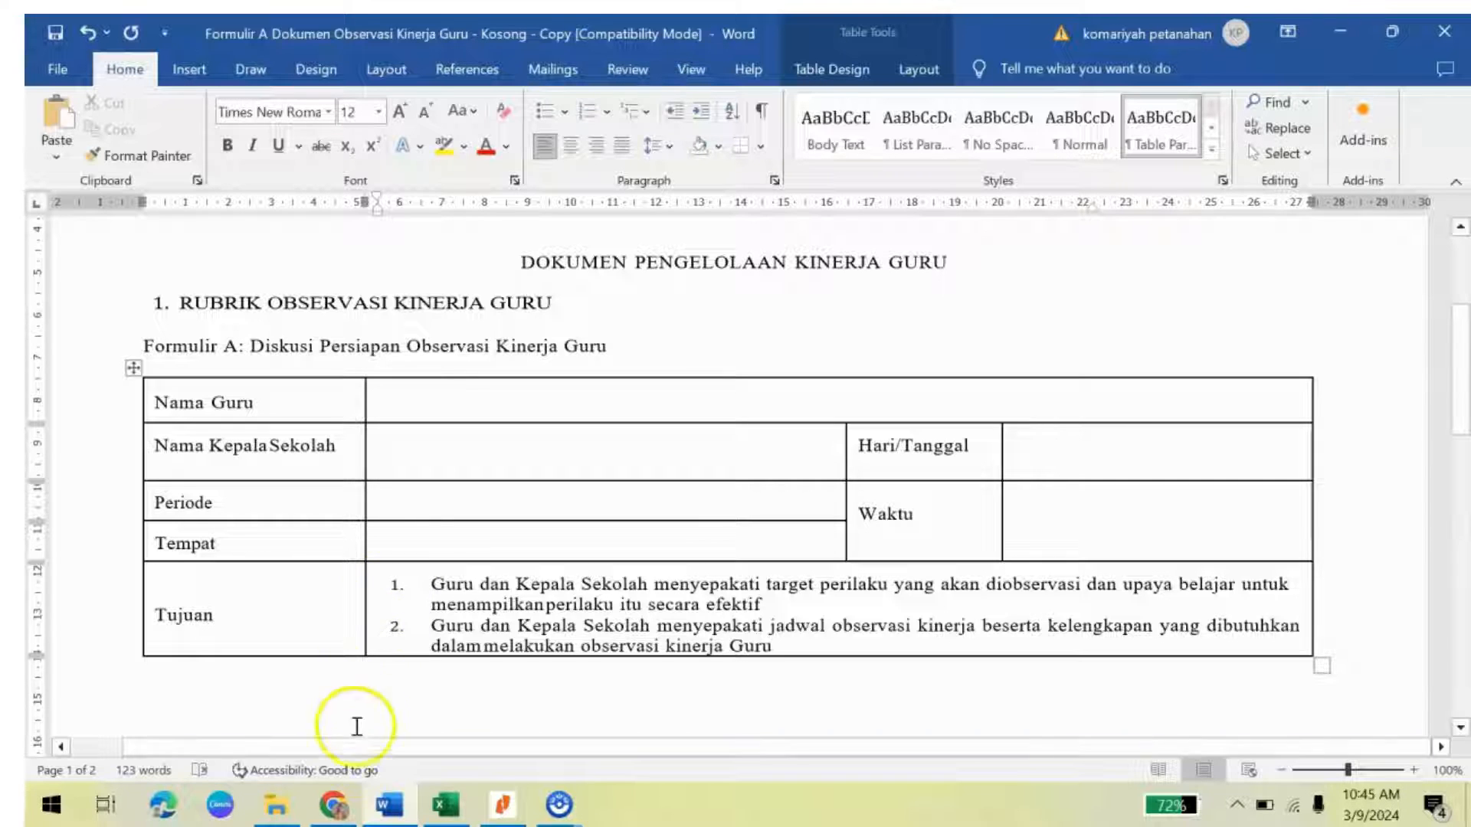
Step: Bring the Merdeka Mengajar browser window forward and scroll to the Pengembangan diri services
mouse_move(337, 821)
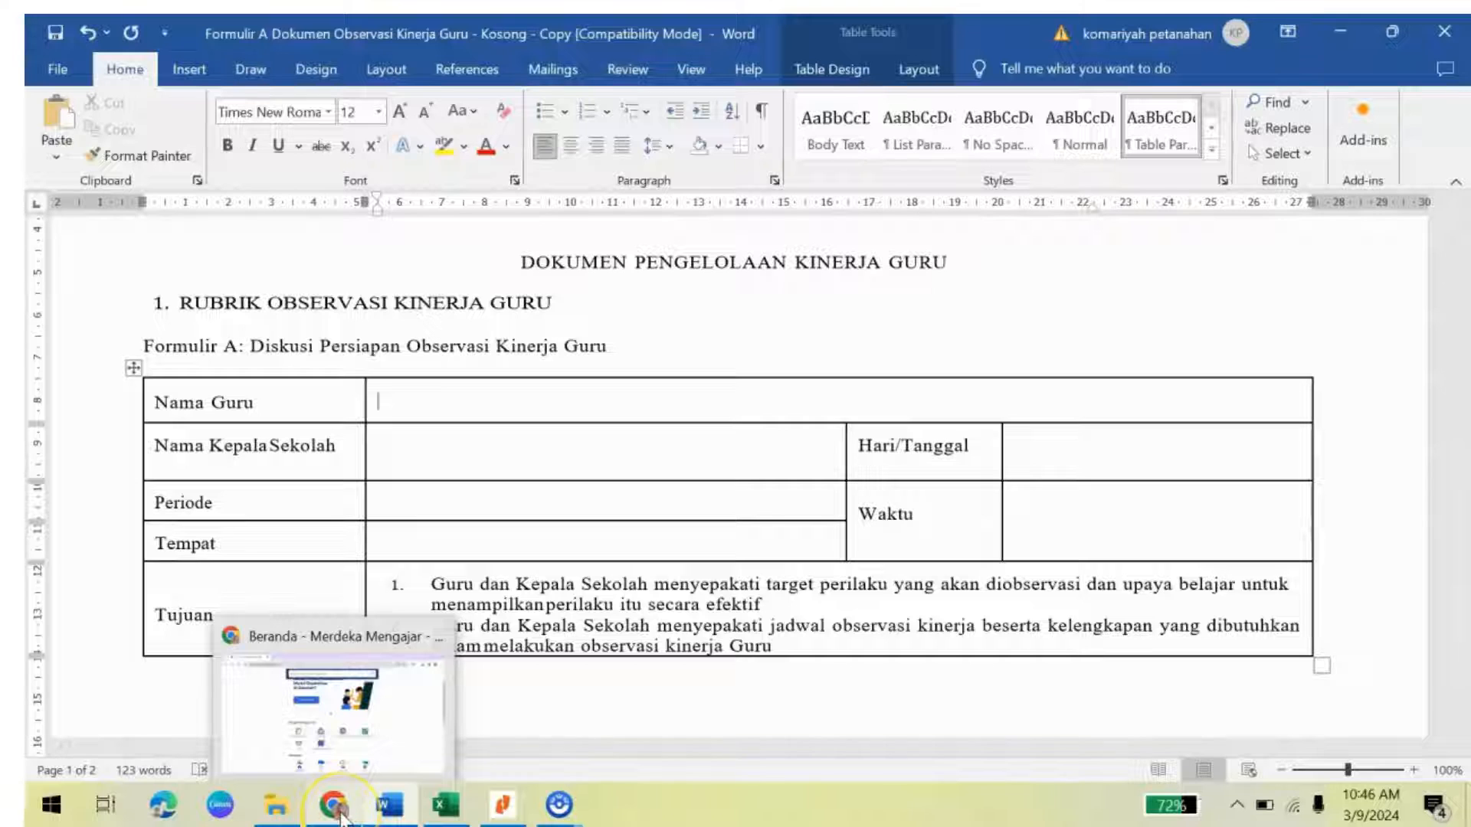
left_click(338, 817)
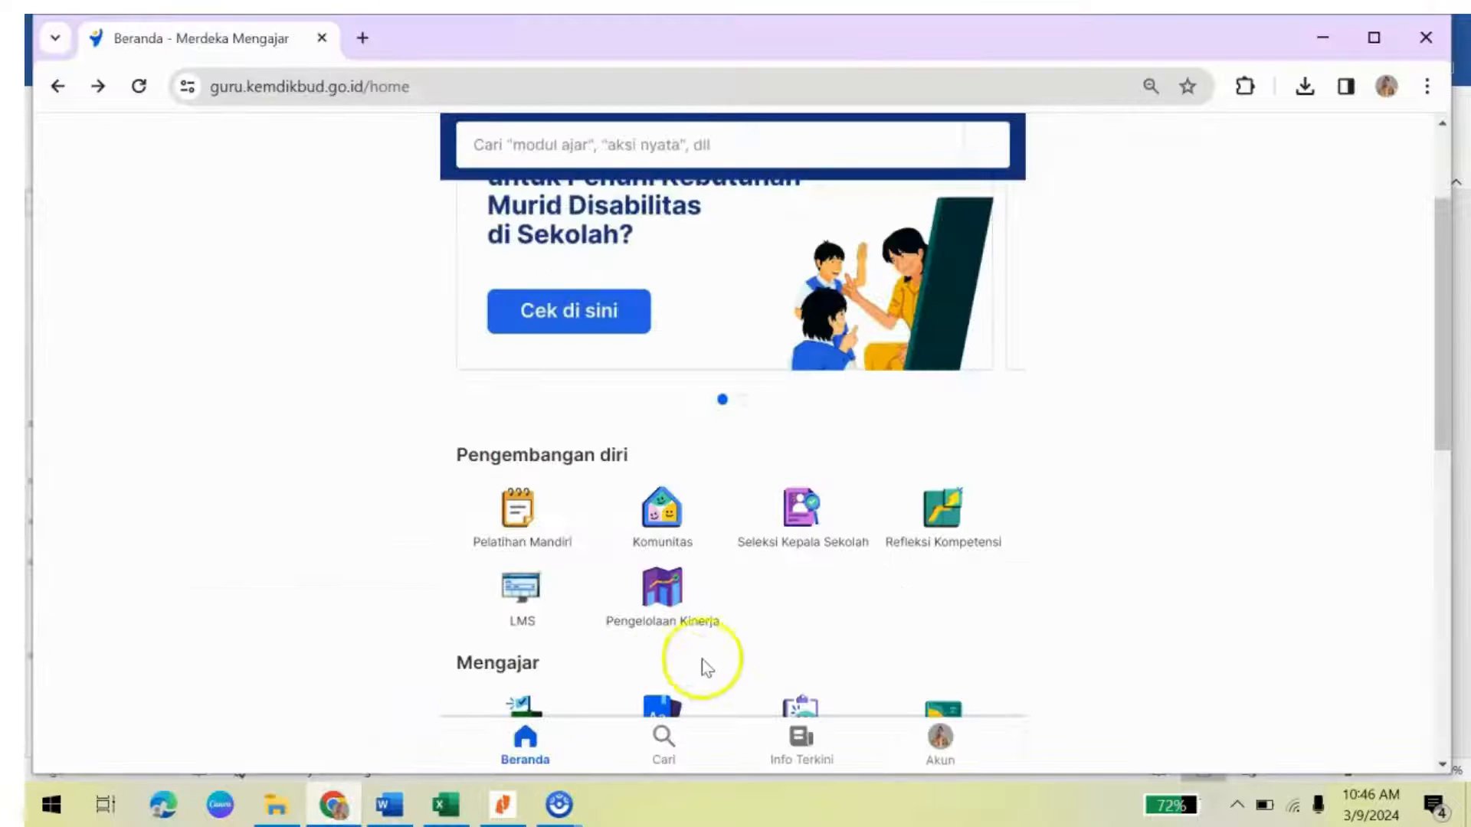
left_click(671, 610)
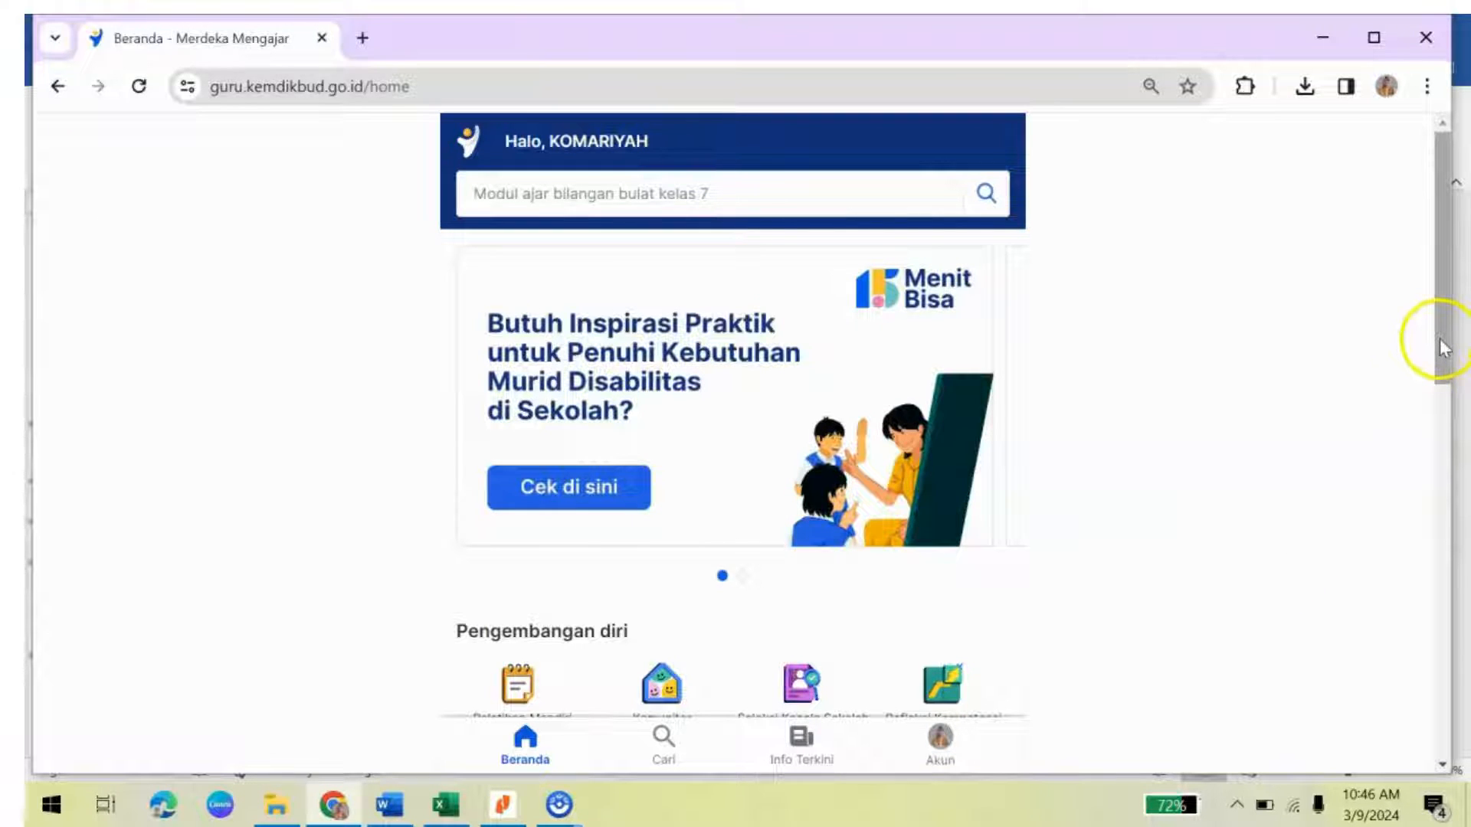
left_click_drag(1444, 354, 1444, 431)
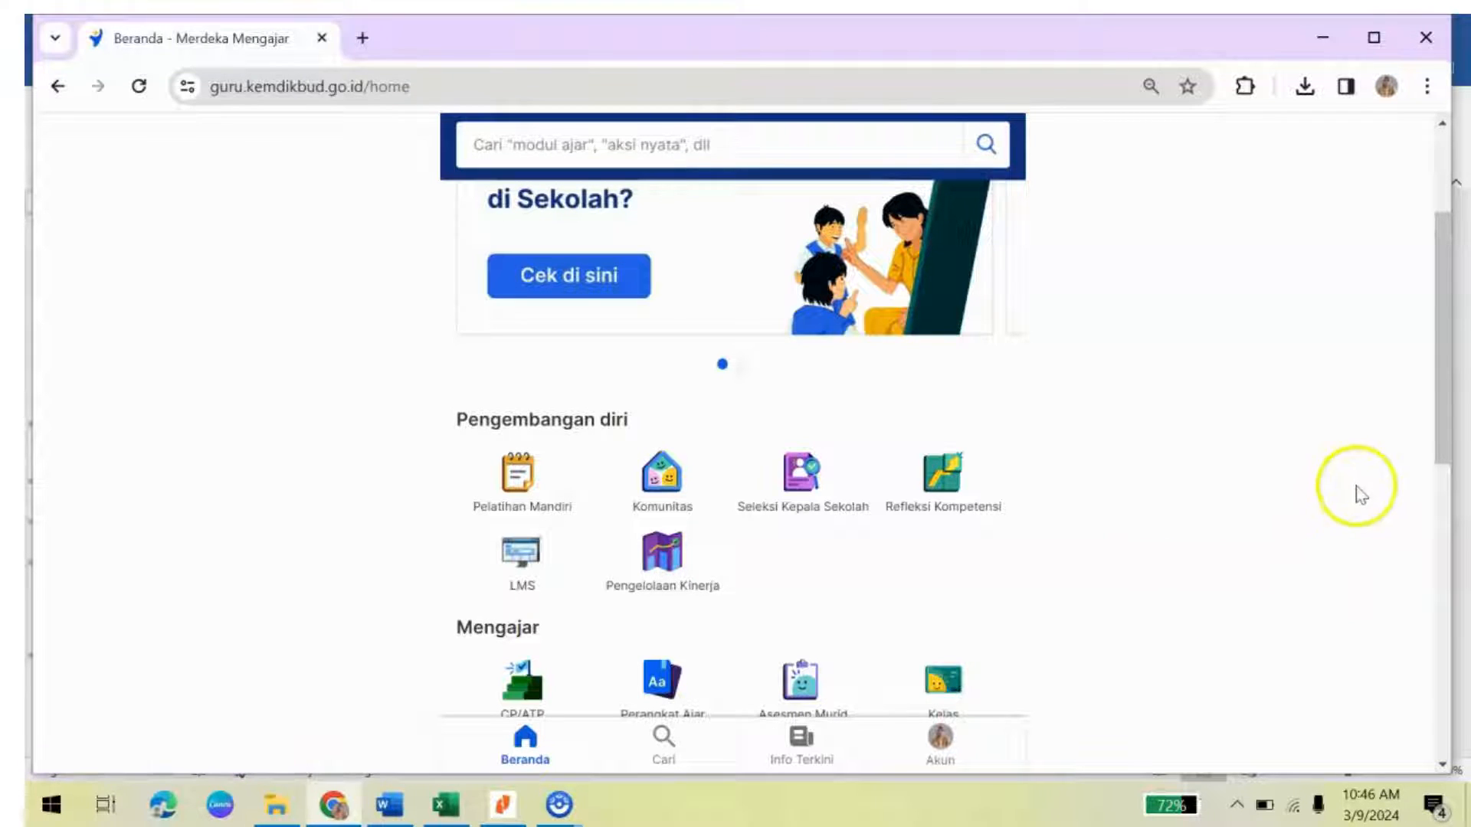
Step: Enter Pengelolaan Kinerja under Kepala Sekolah as Sebagai Pejabat Penilai Kinerja
left_click(669, 580)
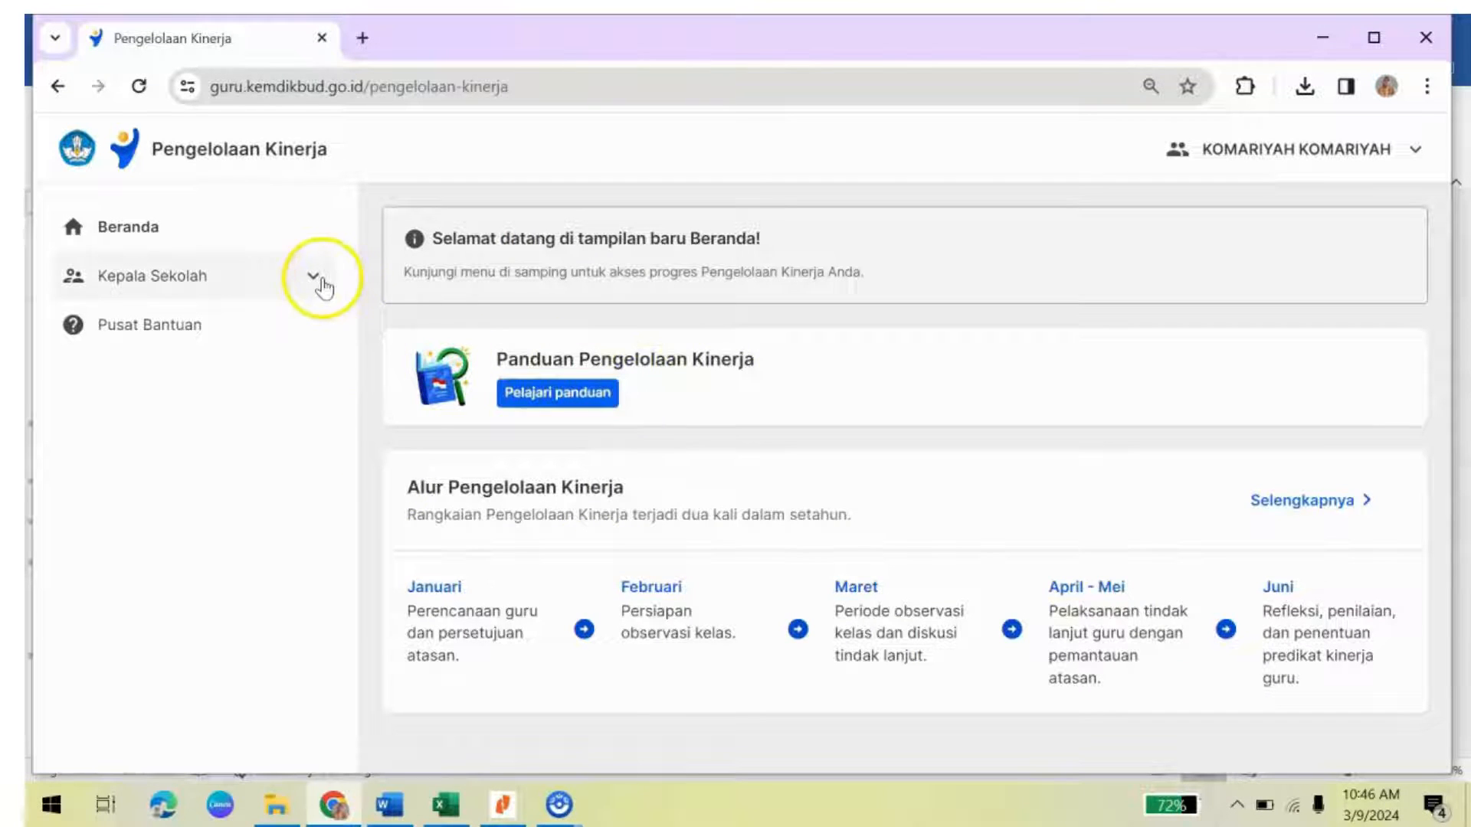
left_click(322, 279)
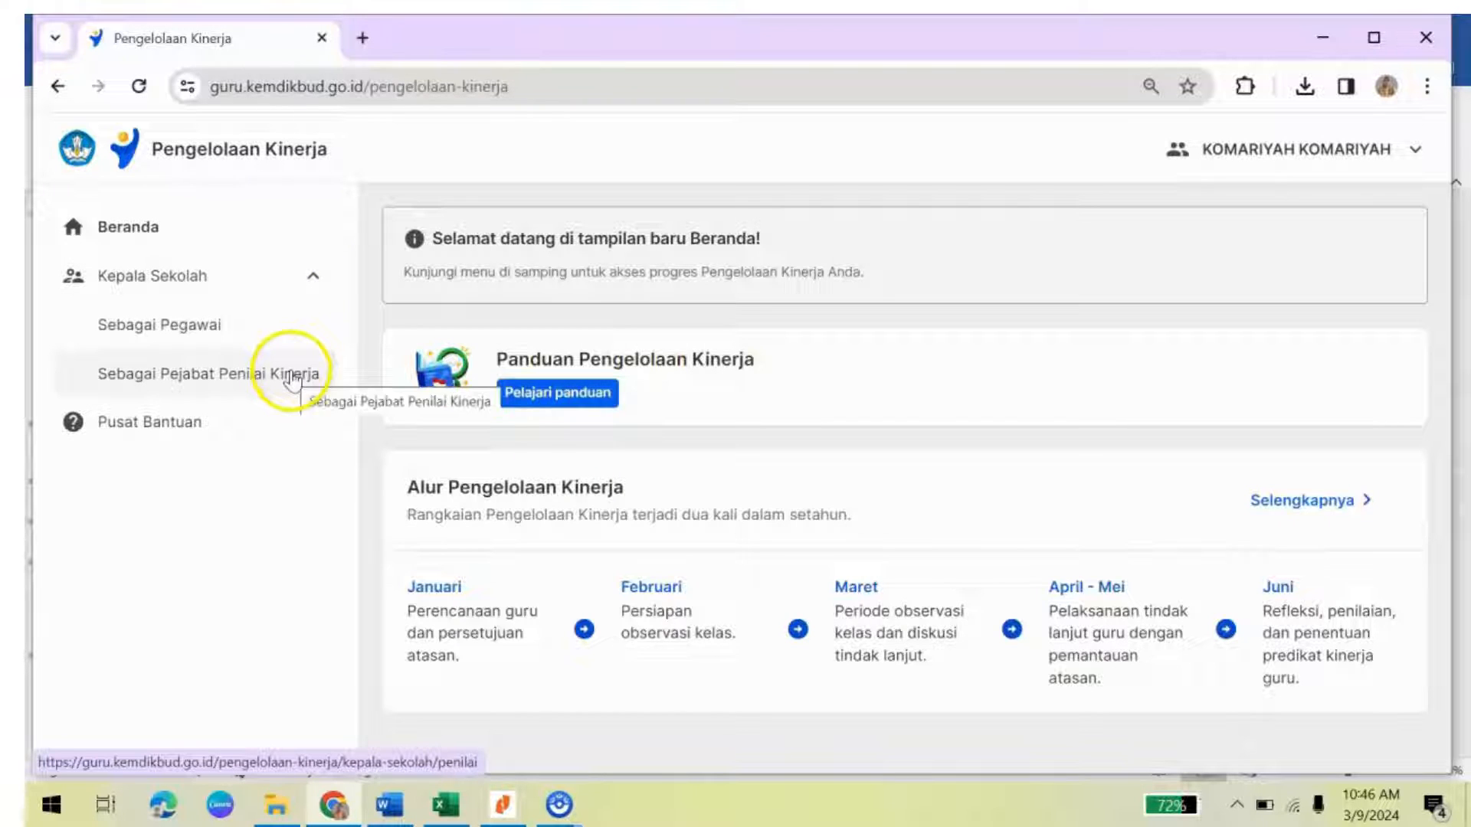
left_click(291, 374)
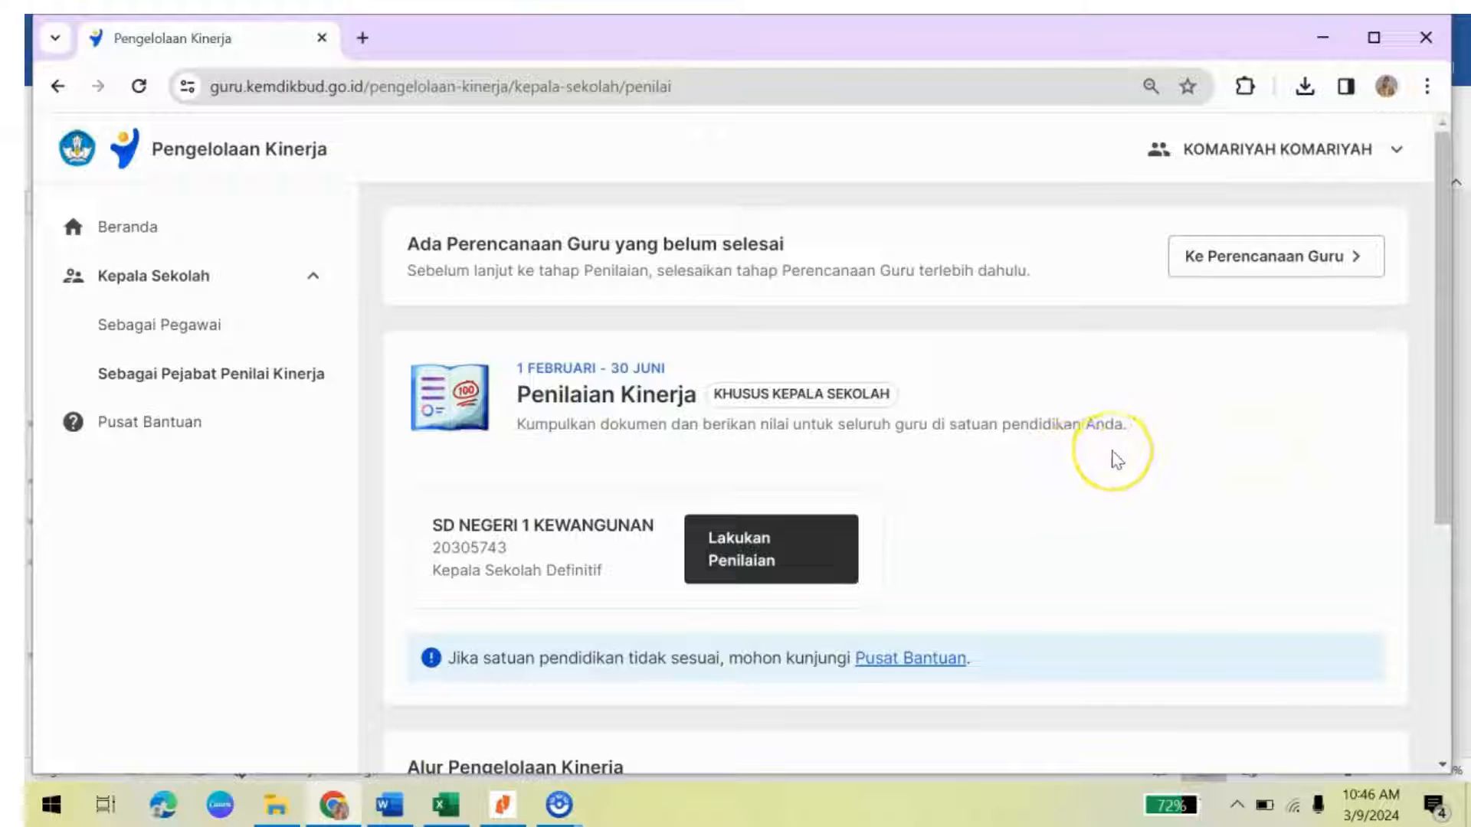
Step: Review SD Negeri 1 Kewangunan's teacher plans and view the approved teacher's plan details
left_click(1261, 259)
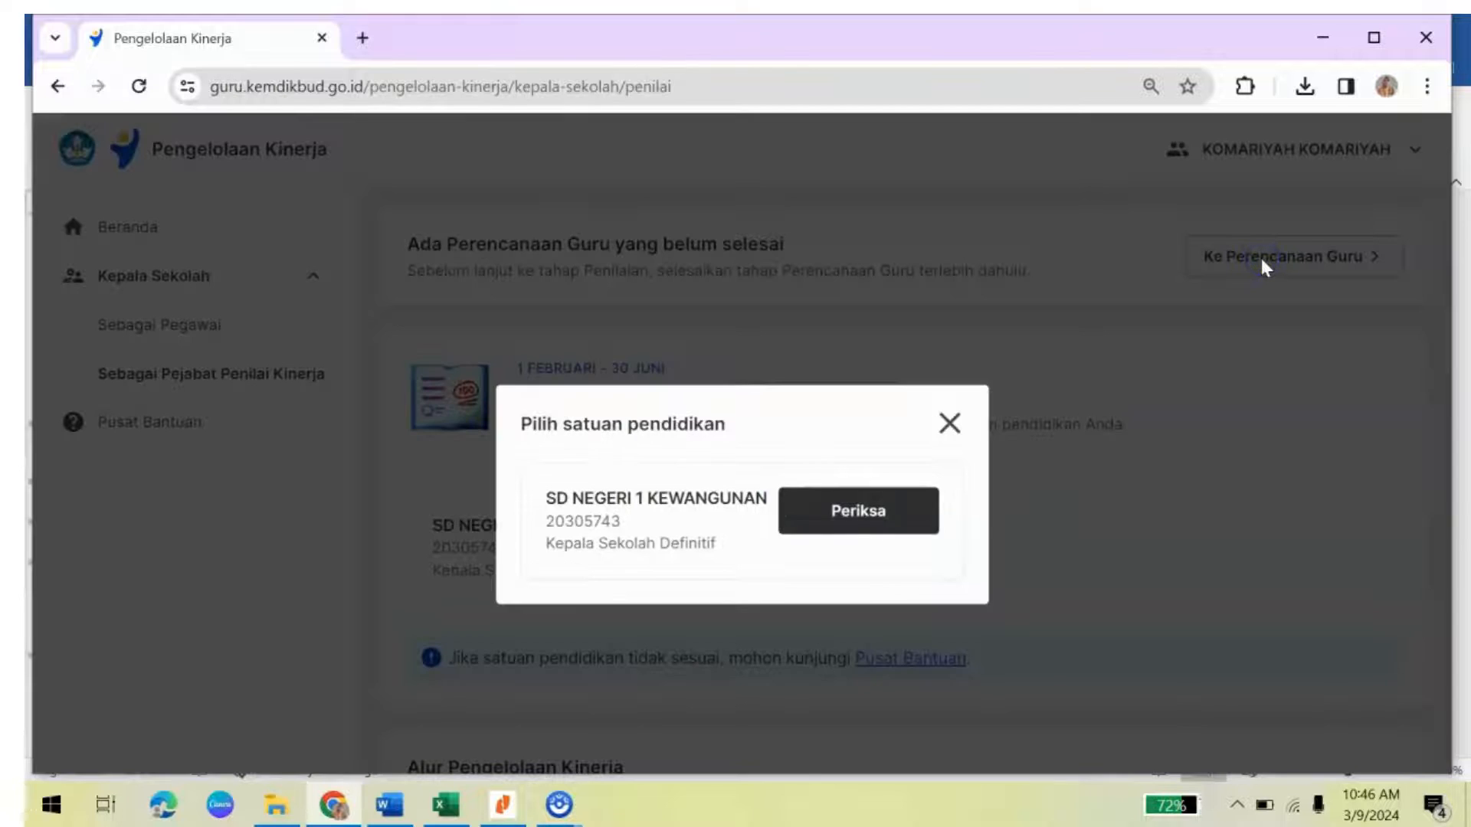
left_click(859, 518)
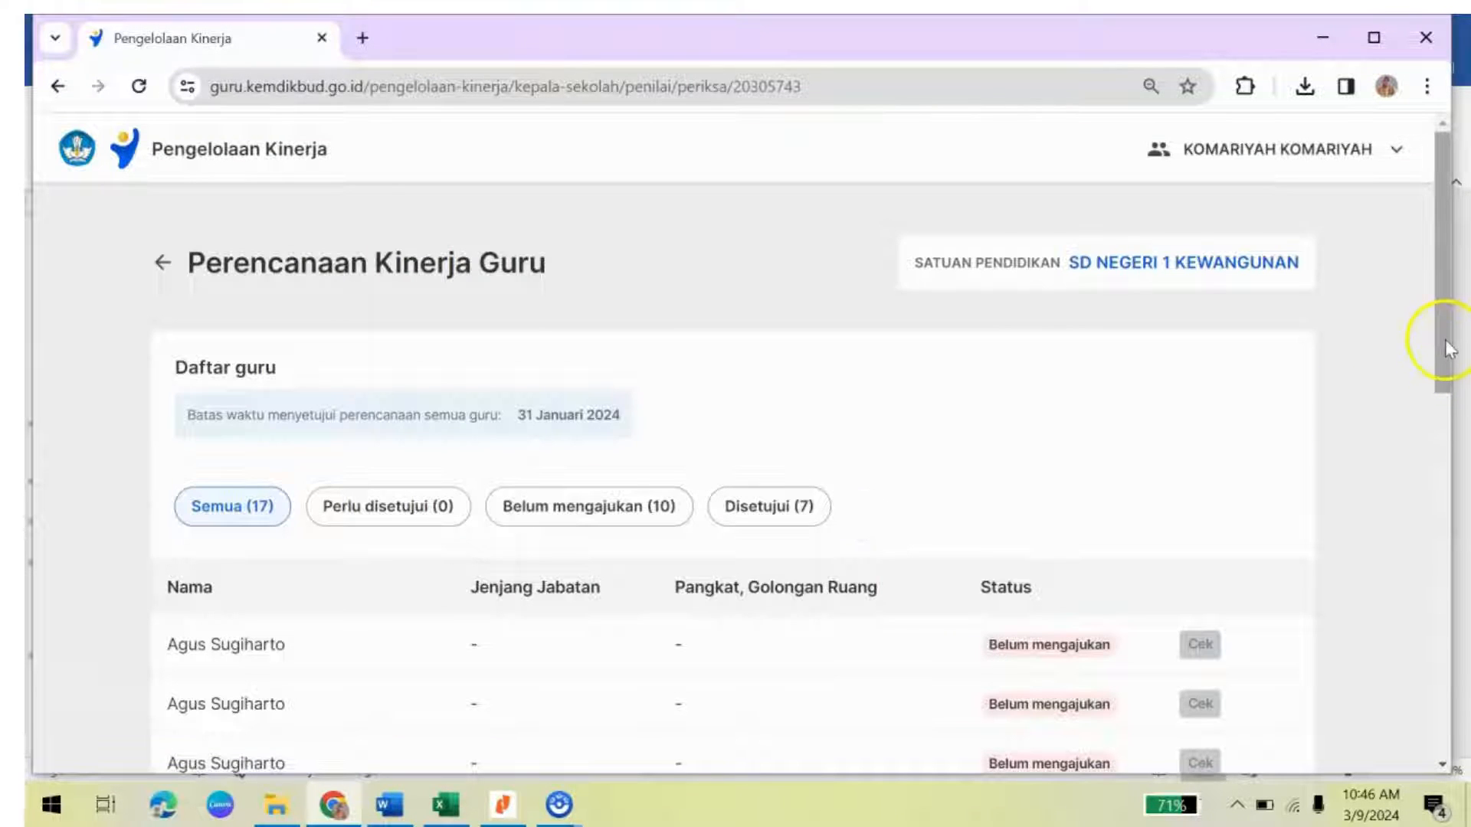
left_click_drag(1448, 349, 1463, 547)
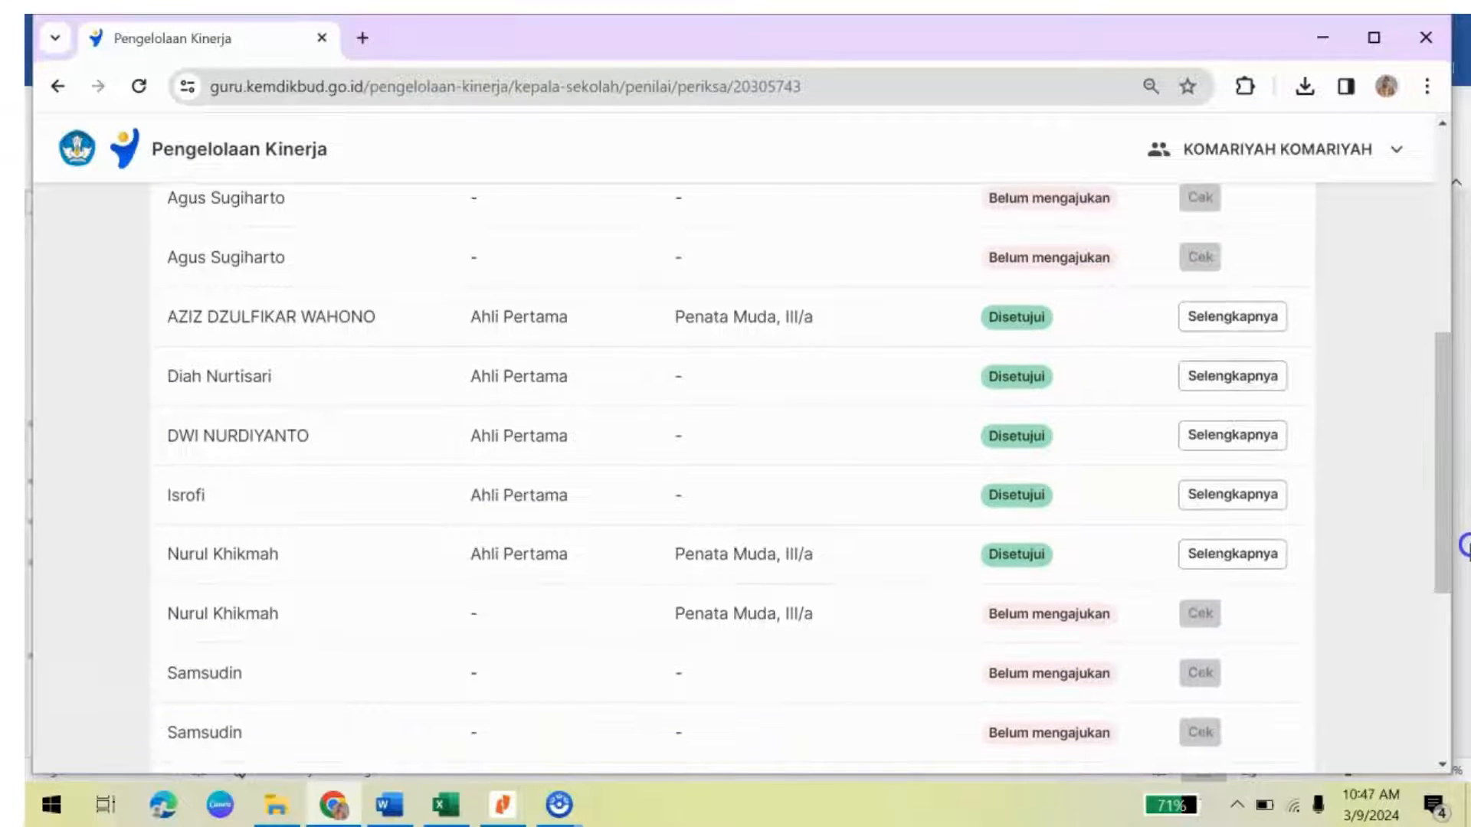
left_click(1219, 556)
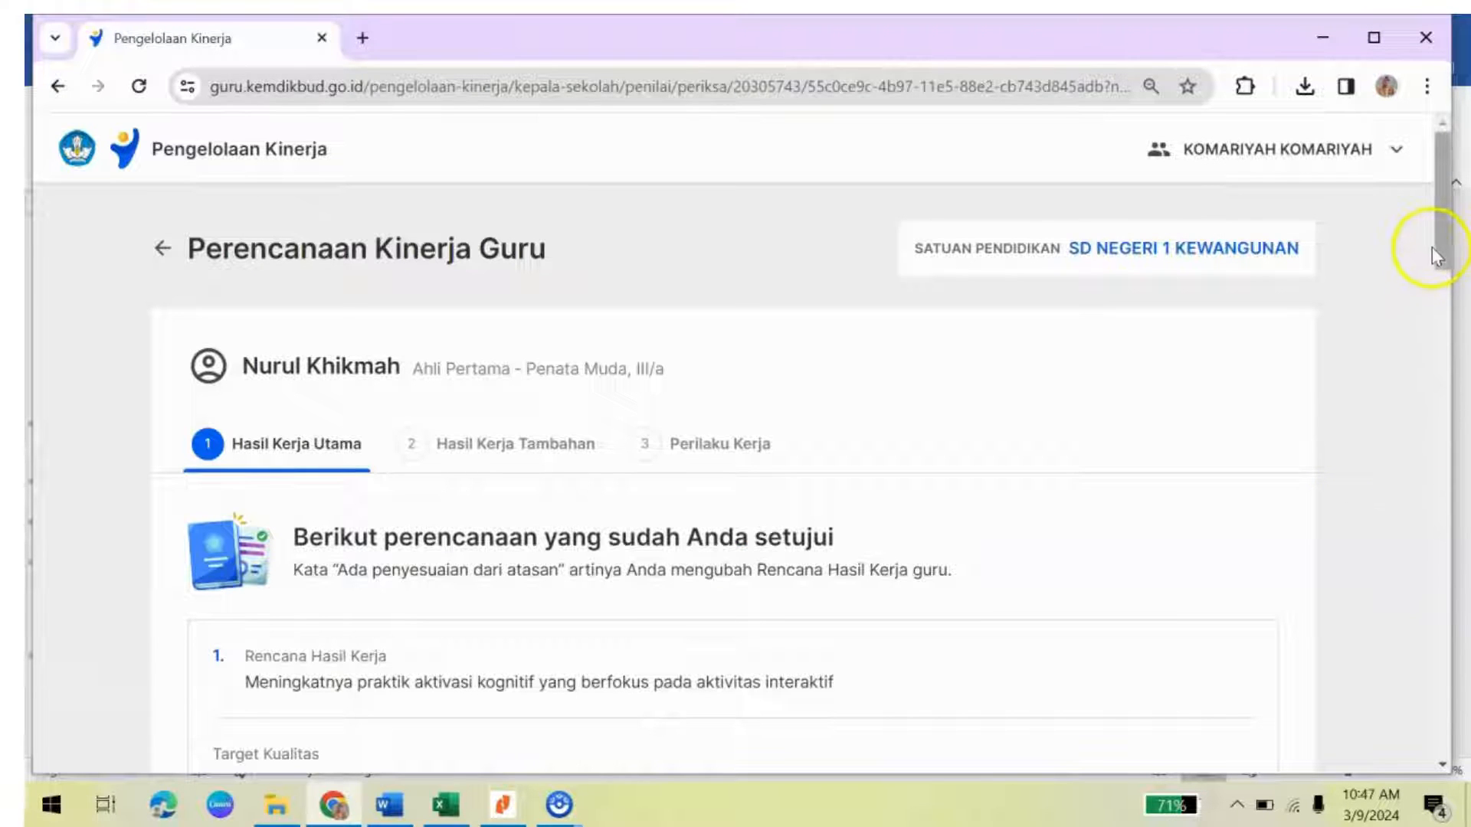
Step: Select the teacher's Rencana Hasil Kerja sentence, then switch back to the Word form
left_click_drag(1442, 249, 1445, 289)
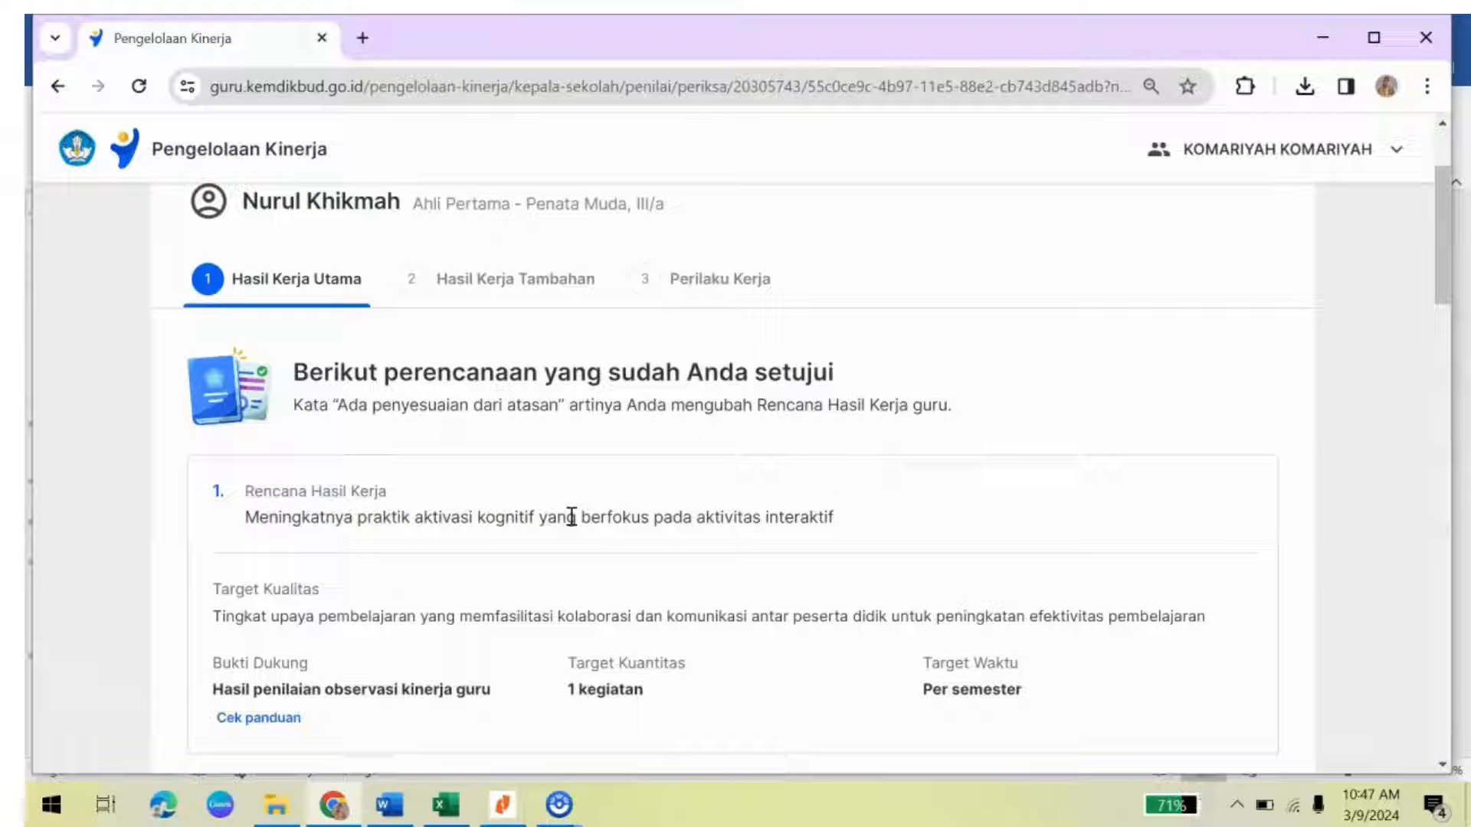
left_click(244, 520)
left_click_drag(243, 519, 527, 540)
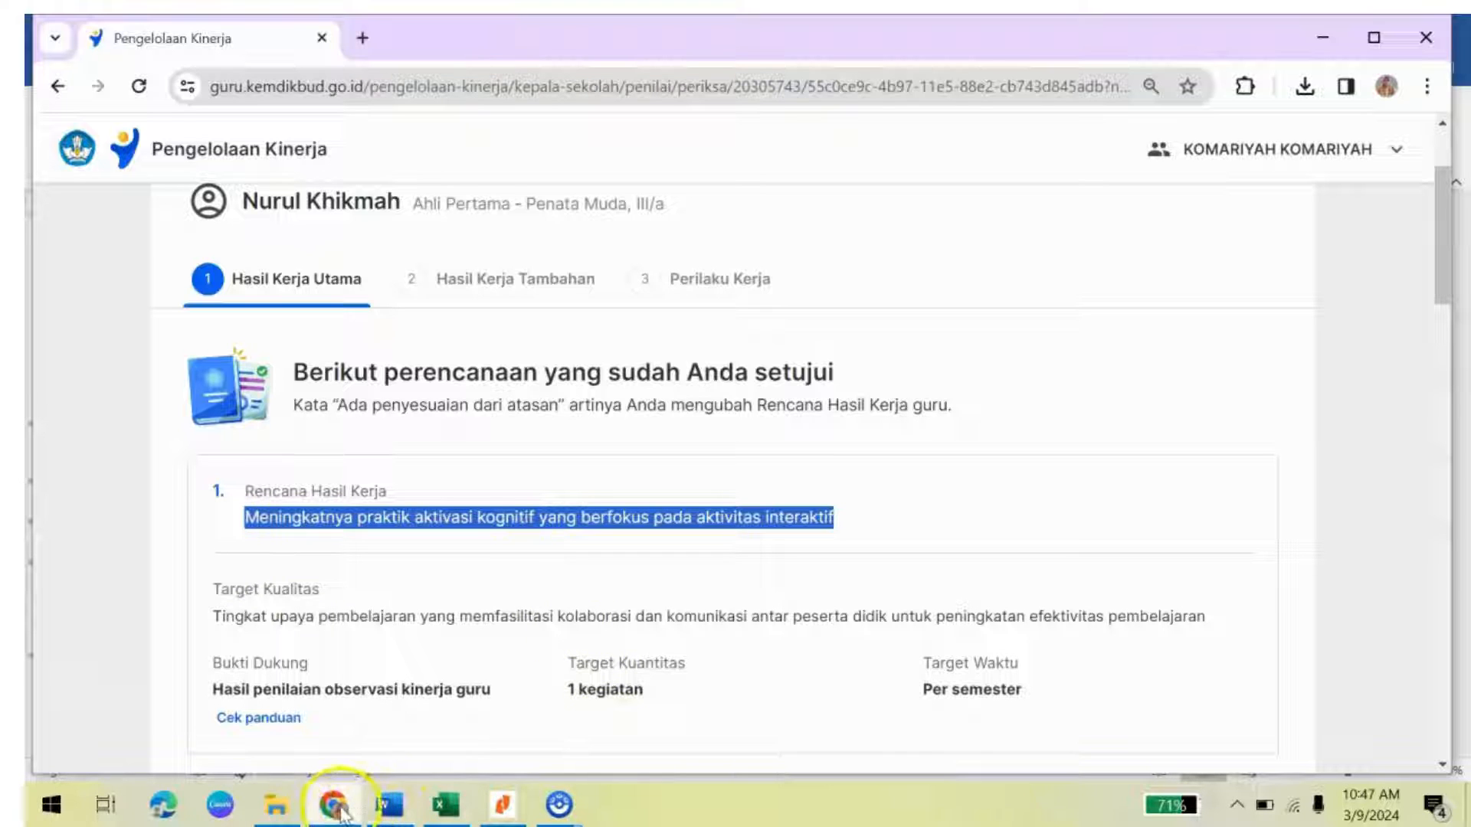
left_click(394, 806)
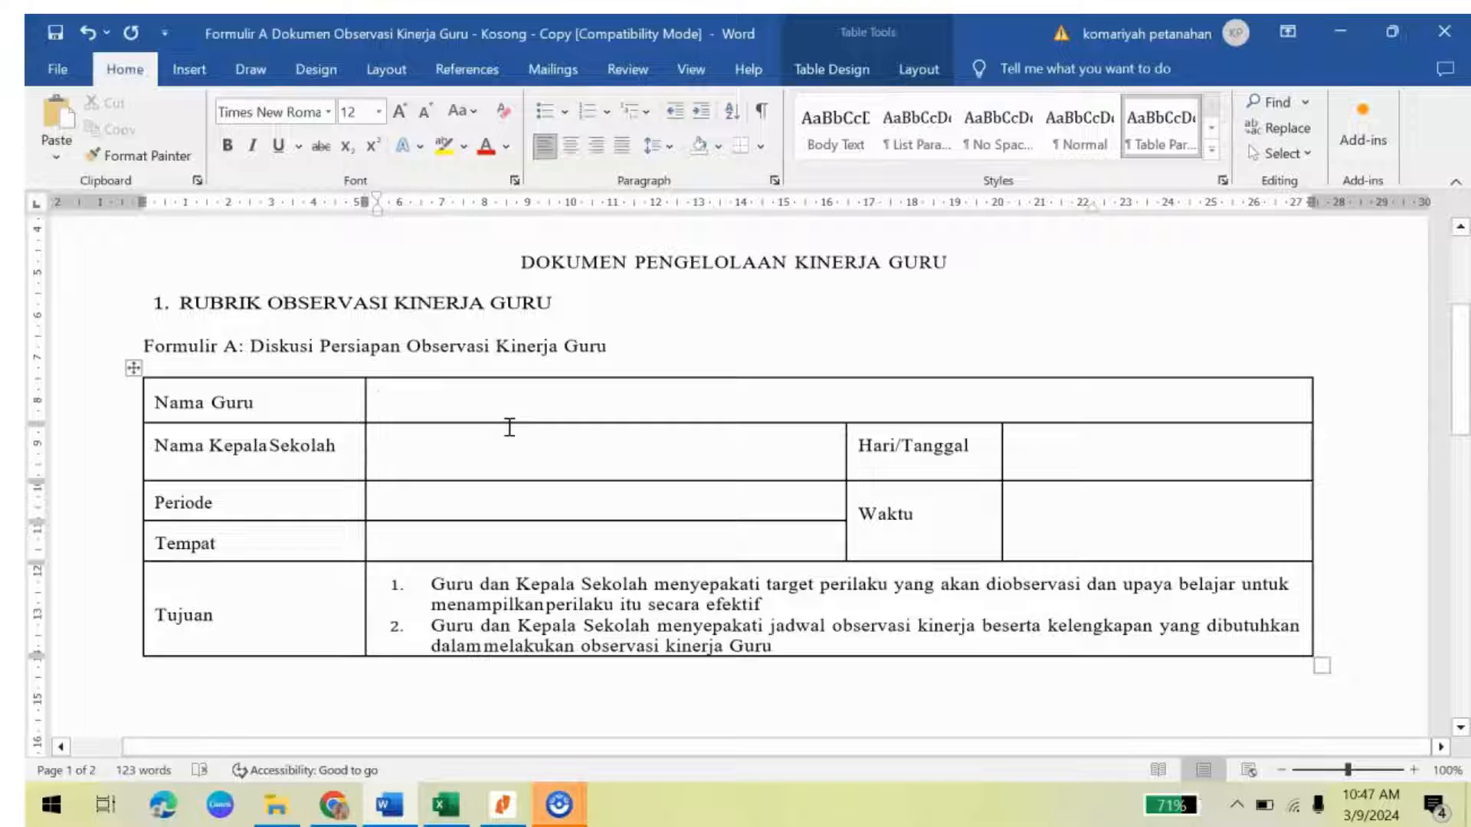
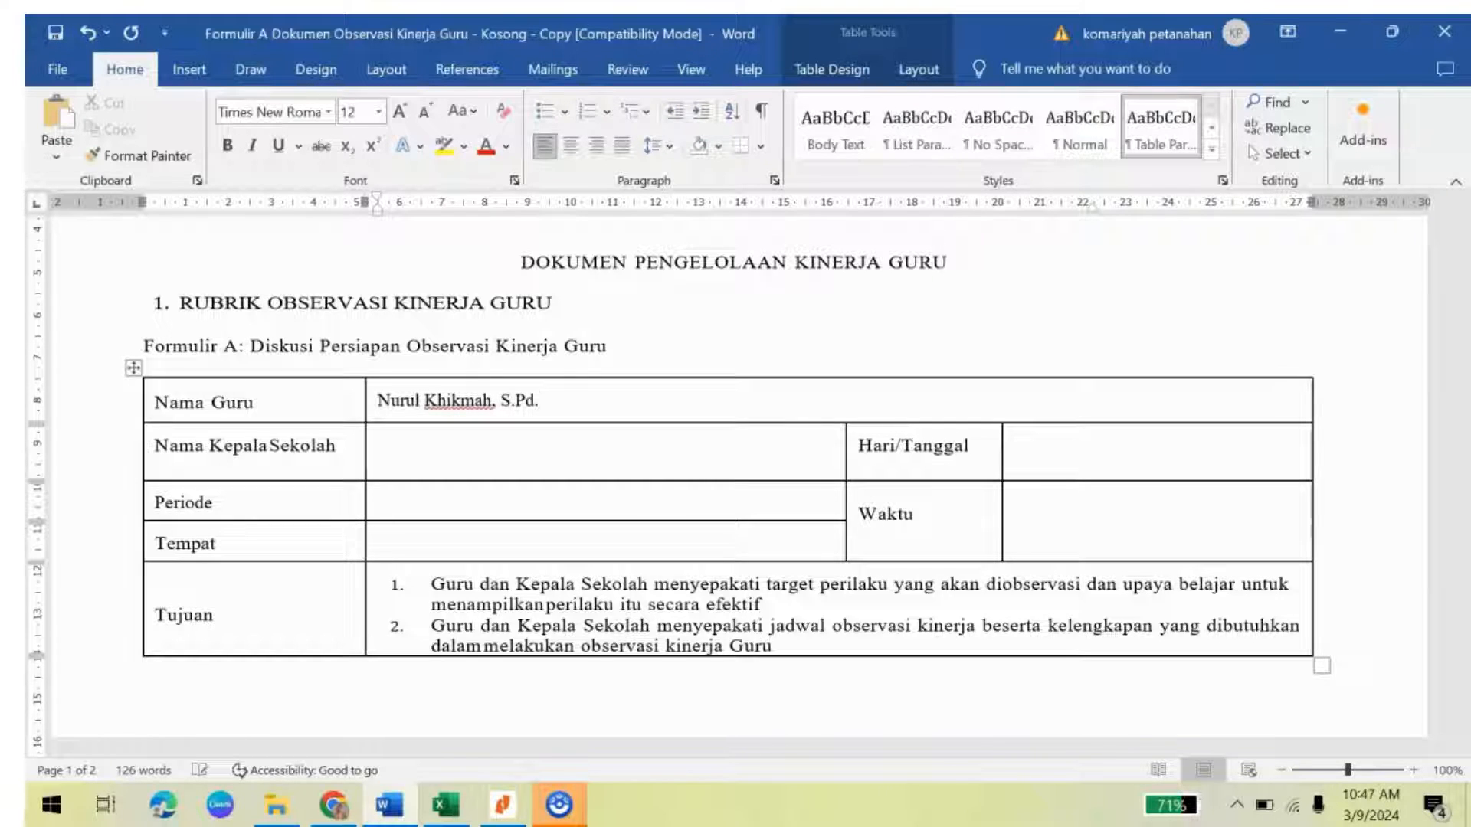
Step: Enter the teacher's name with degree in Nama Guru and the principal's name with degrees in Nama Kepala Sekolah
left_click(421, 453)
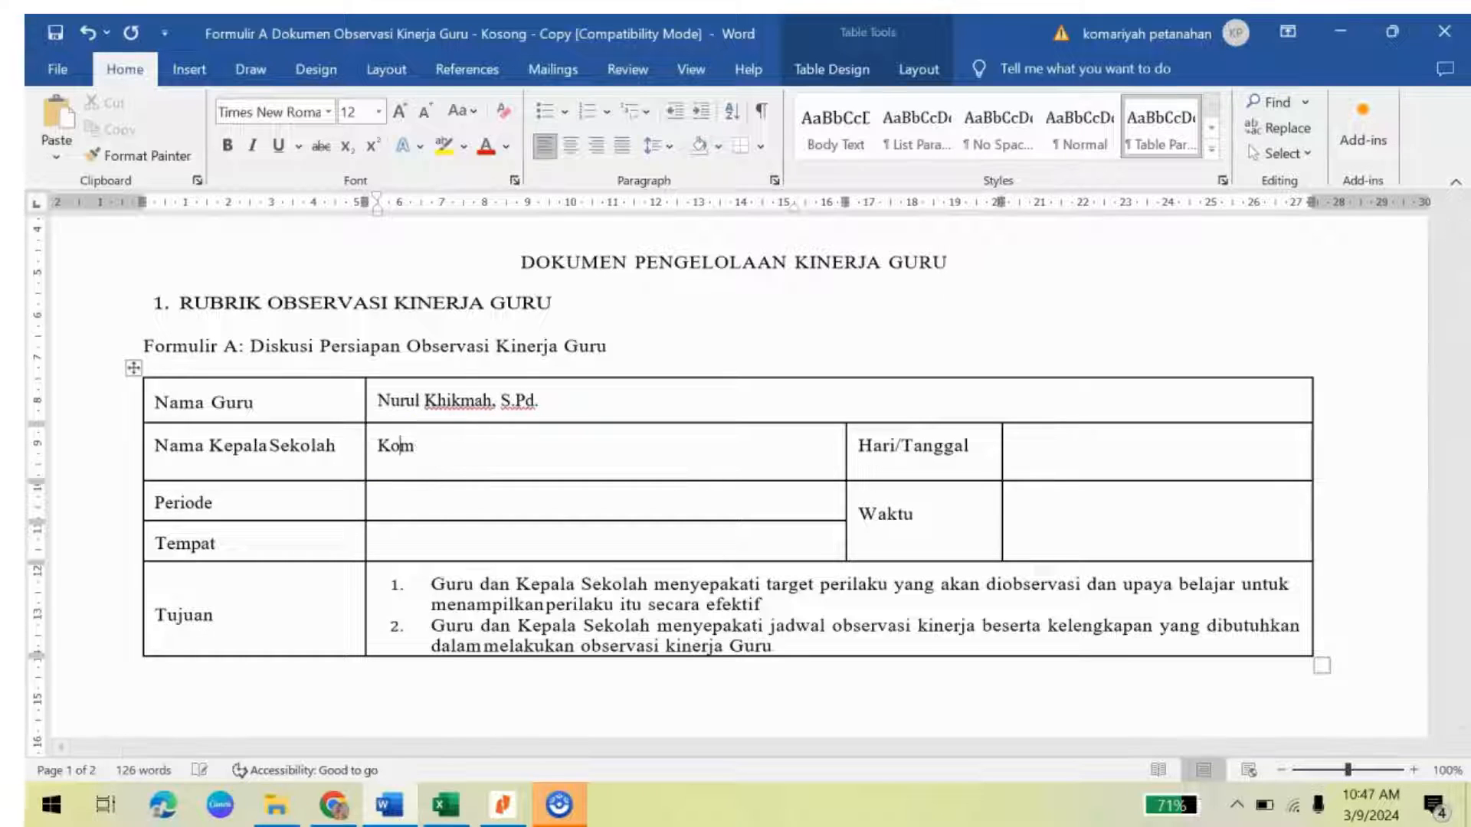
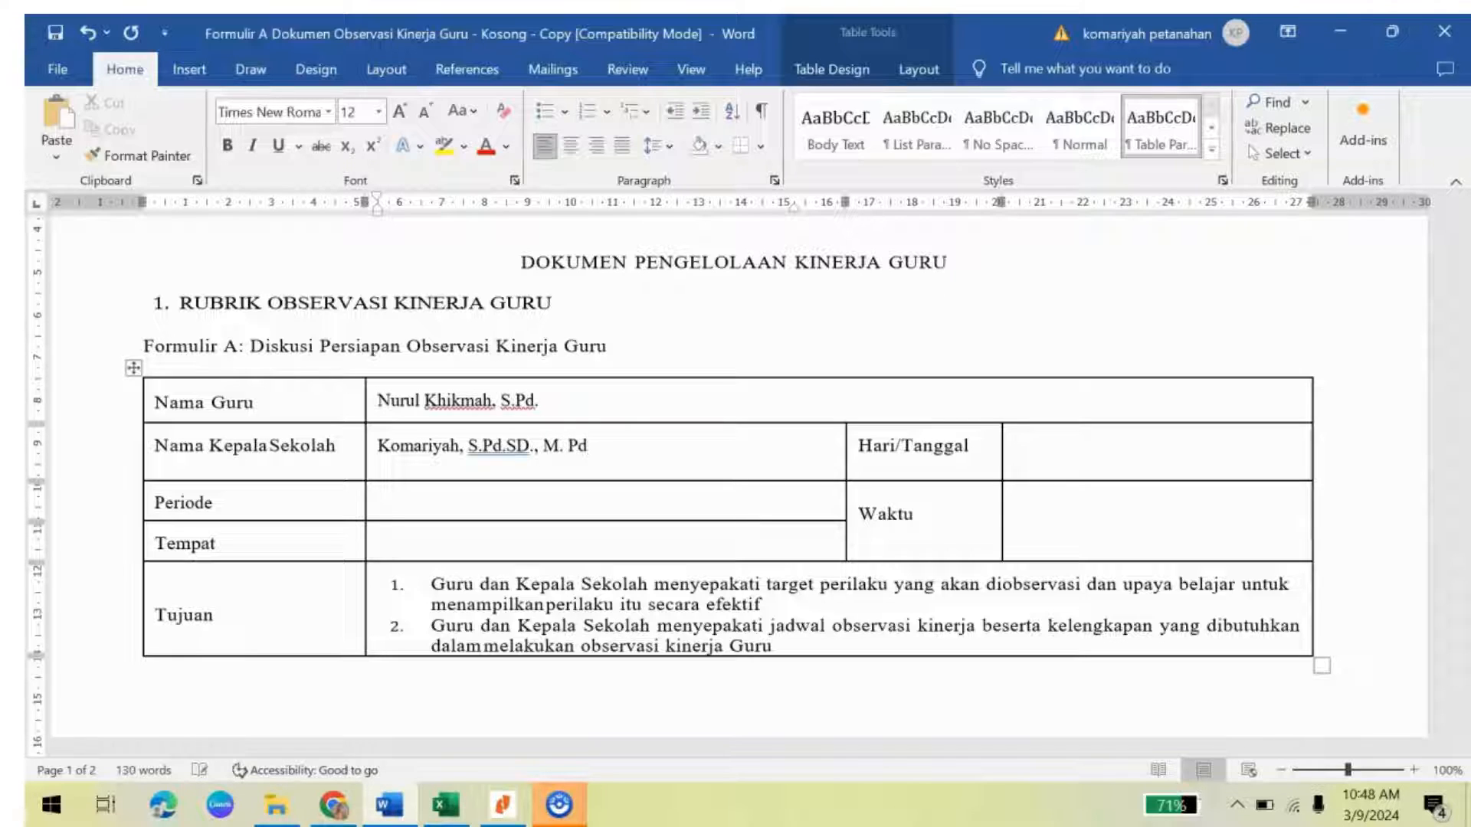
Step: Fill Periode with 'Januari - Juni 2024' and Tempat with 'SDN 1 Kewangunan'
left_click(386, 506)
type("Januari")
type(" - Juni 20")
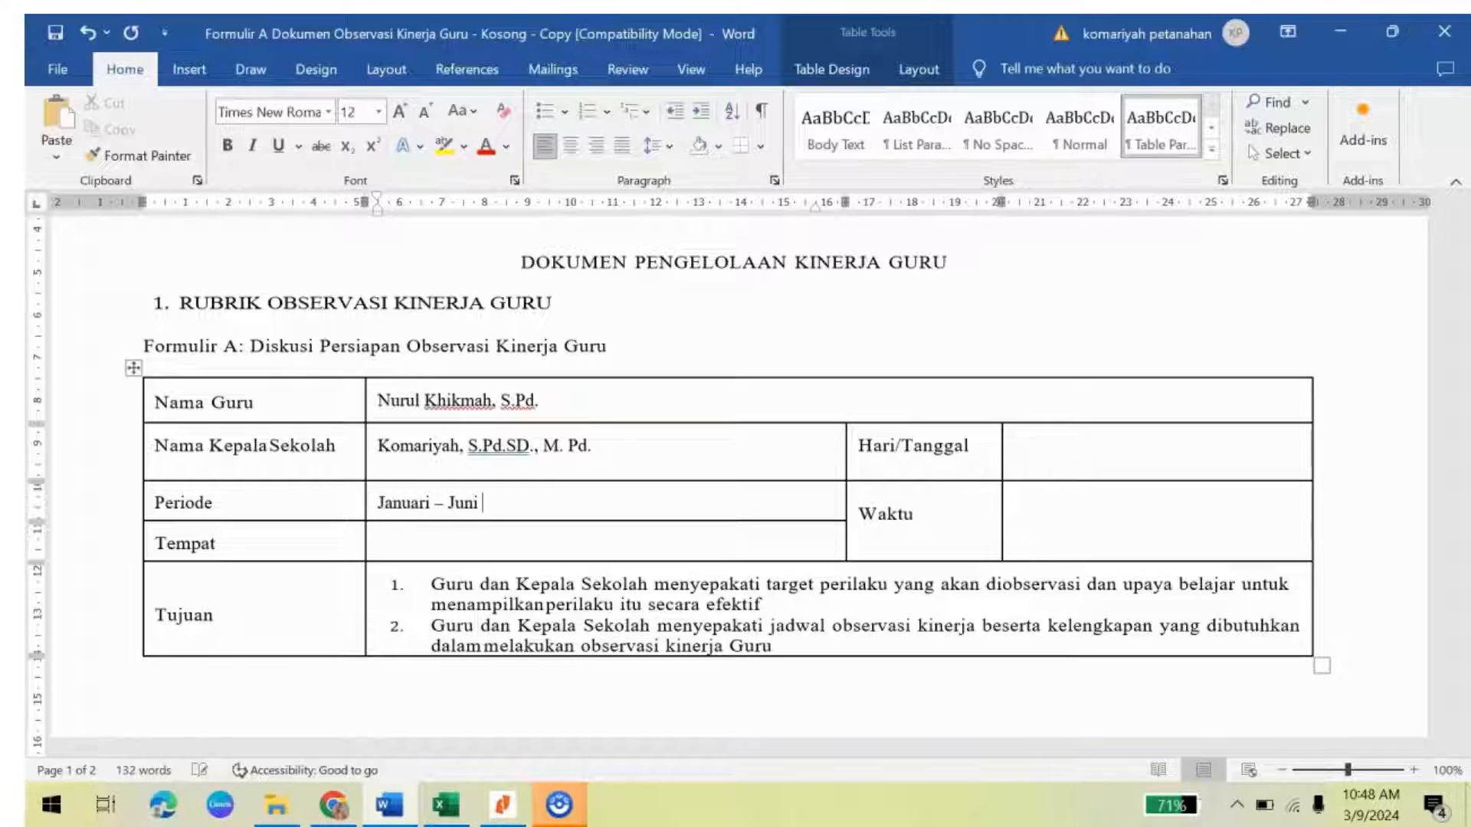
type("24")
left_click(386, 542)
type("SDN 1")
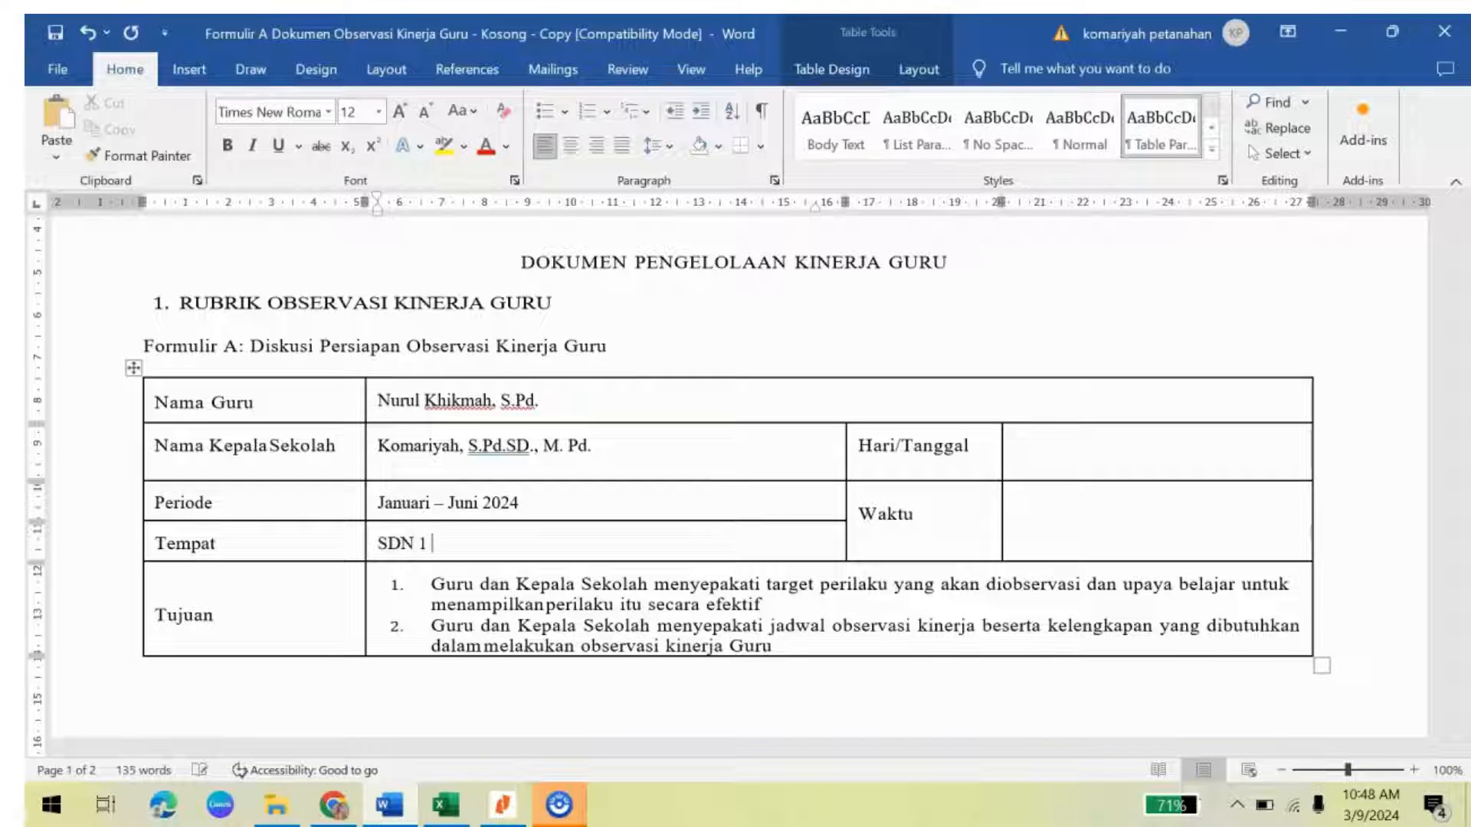
type(" Kewangunan")
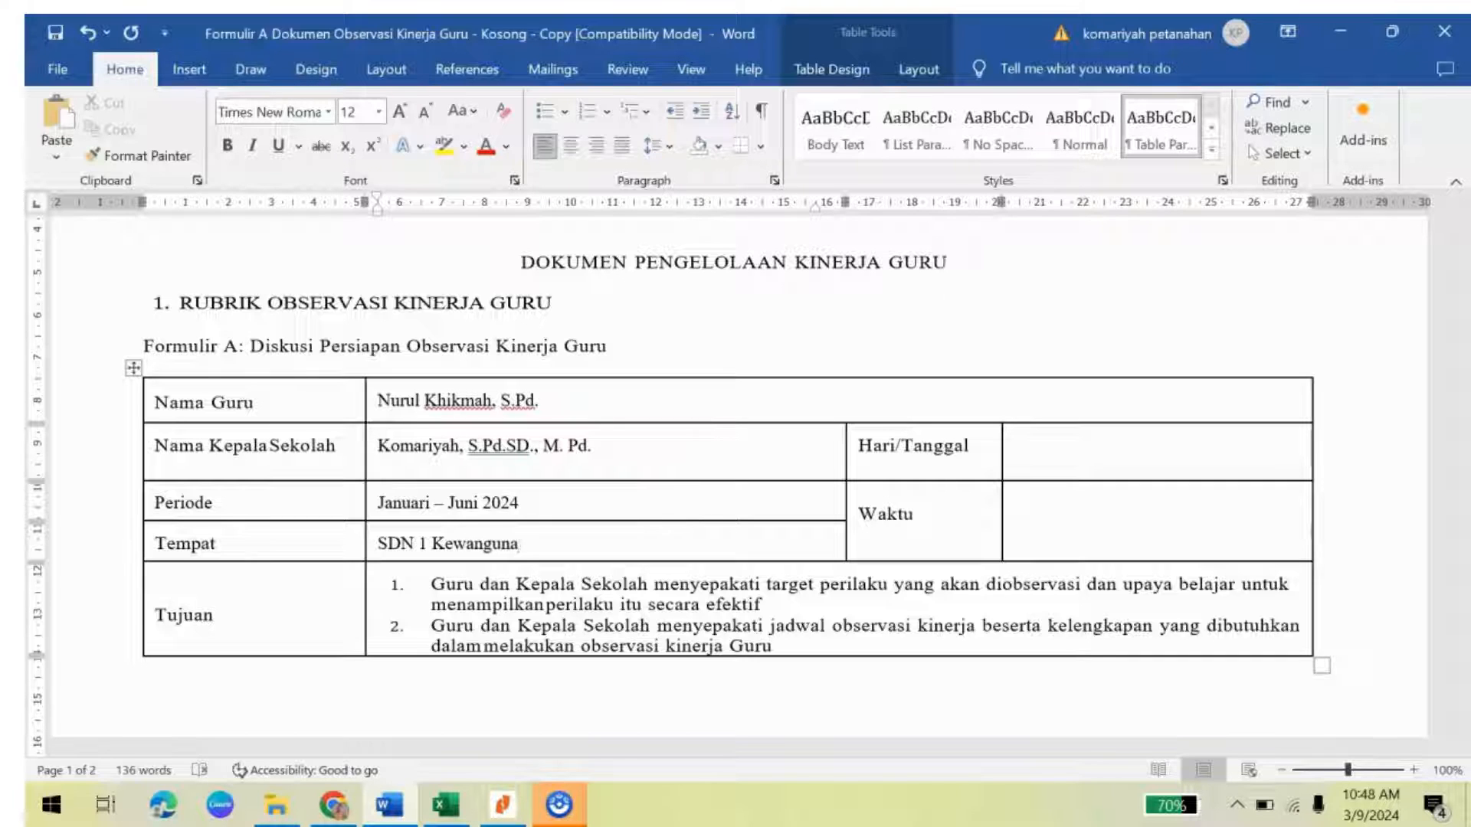
left_click(1027, 460)
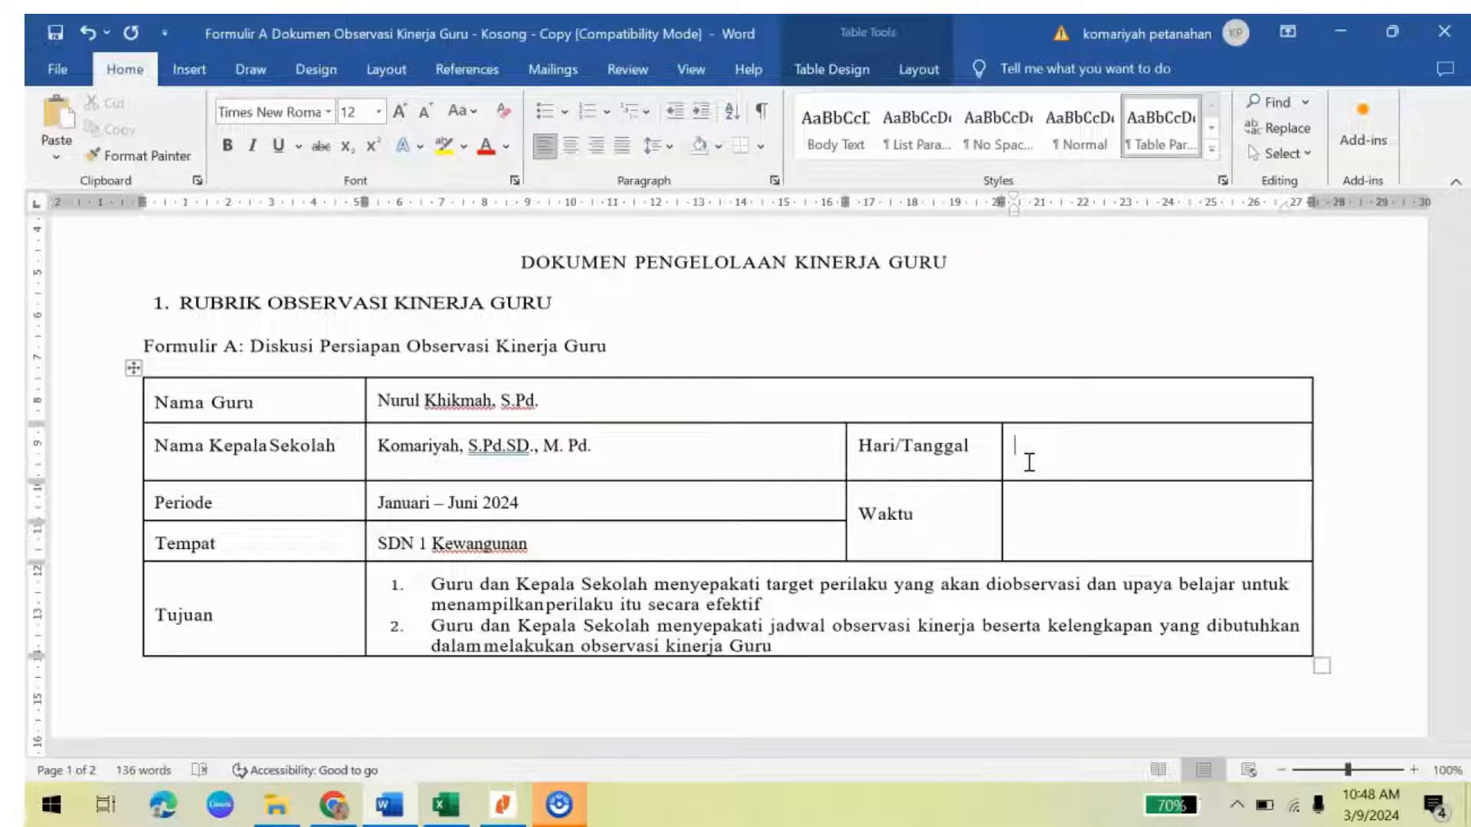
Step: Fill Hari/Tanggal with 'Senin, 6 Februari 2024' and Waktu with '08.00 - 09.00'
type("Senin, 3 Februa")
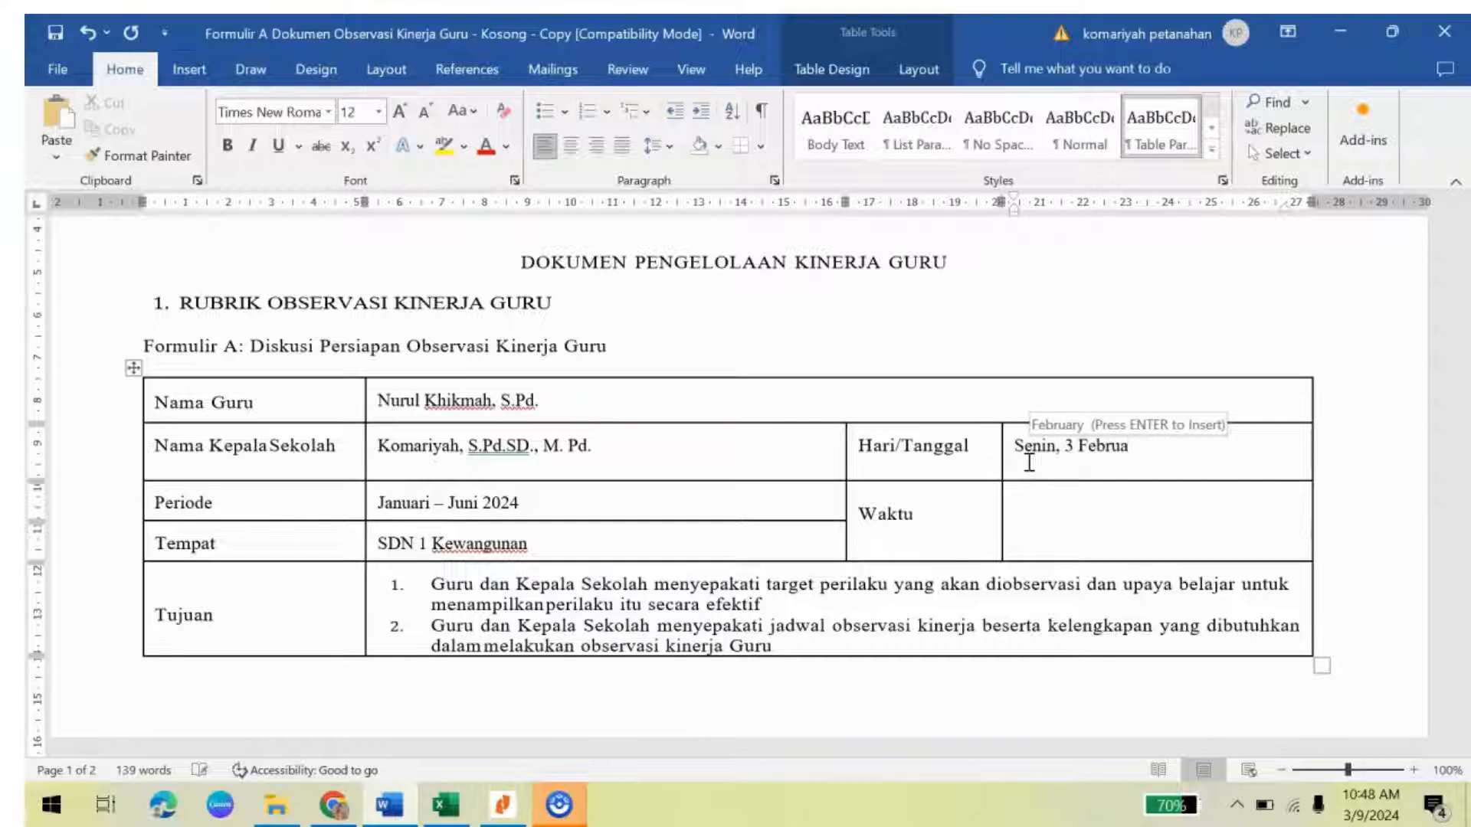
key("BackSpace")
key("BackSpace")
key("BackSpace")
key("BackSpace")
key("BackSpace")
key("BackSpace")
key("BackSpace")
key("BackSpace")
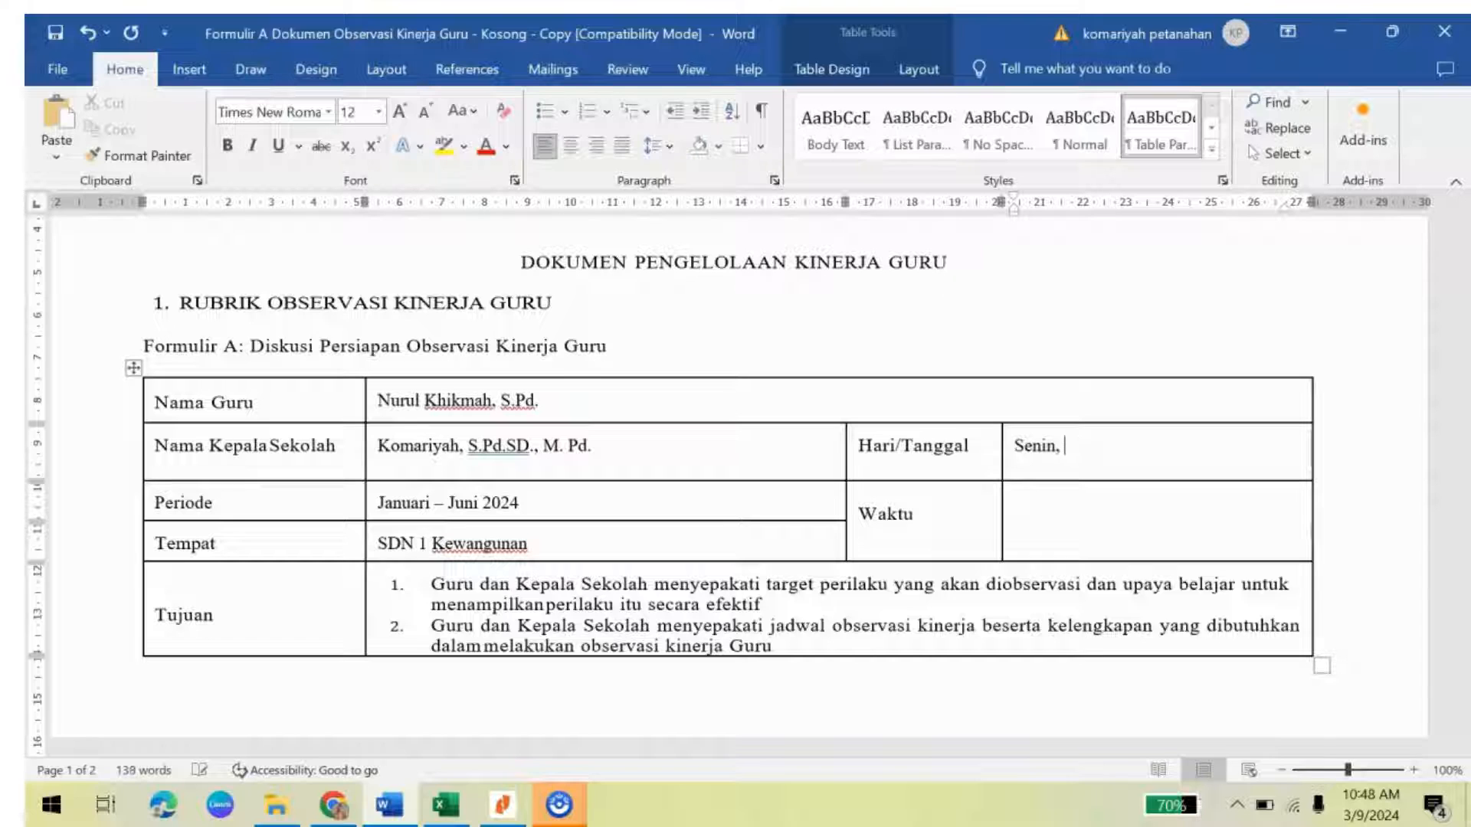
type("6 Februa")
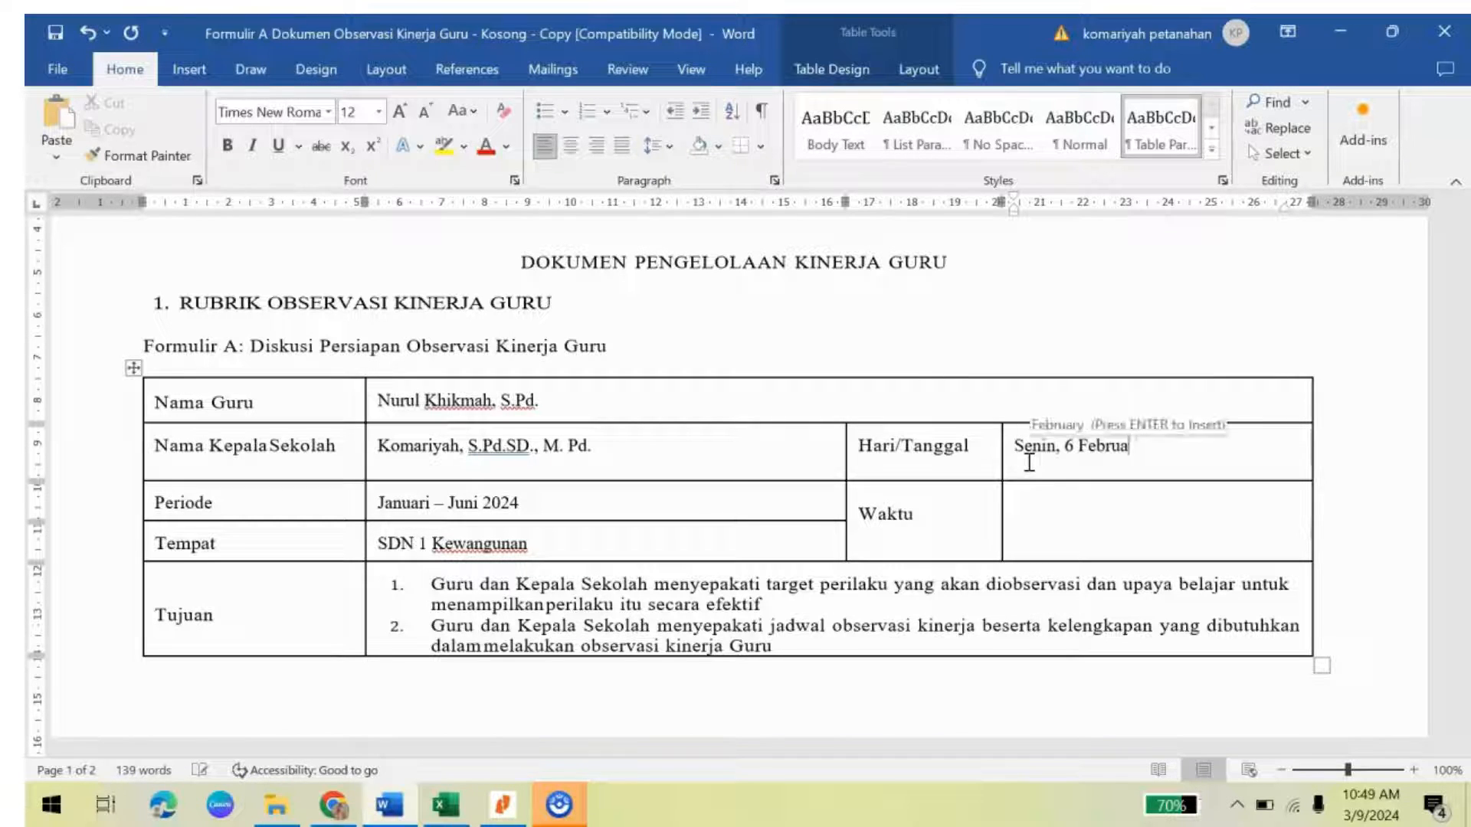
type("ri 2024")
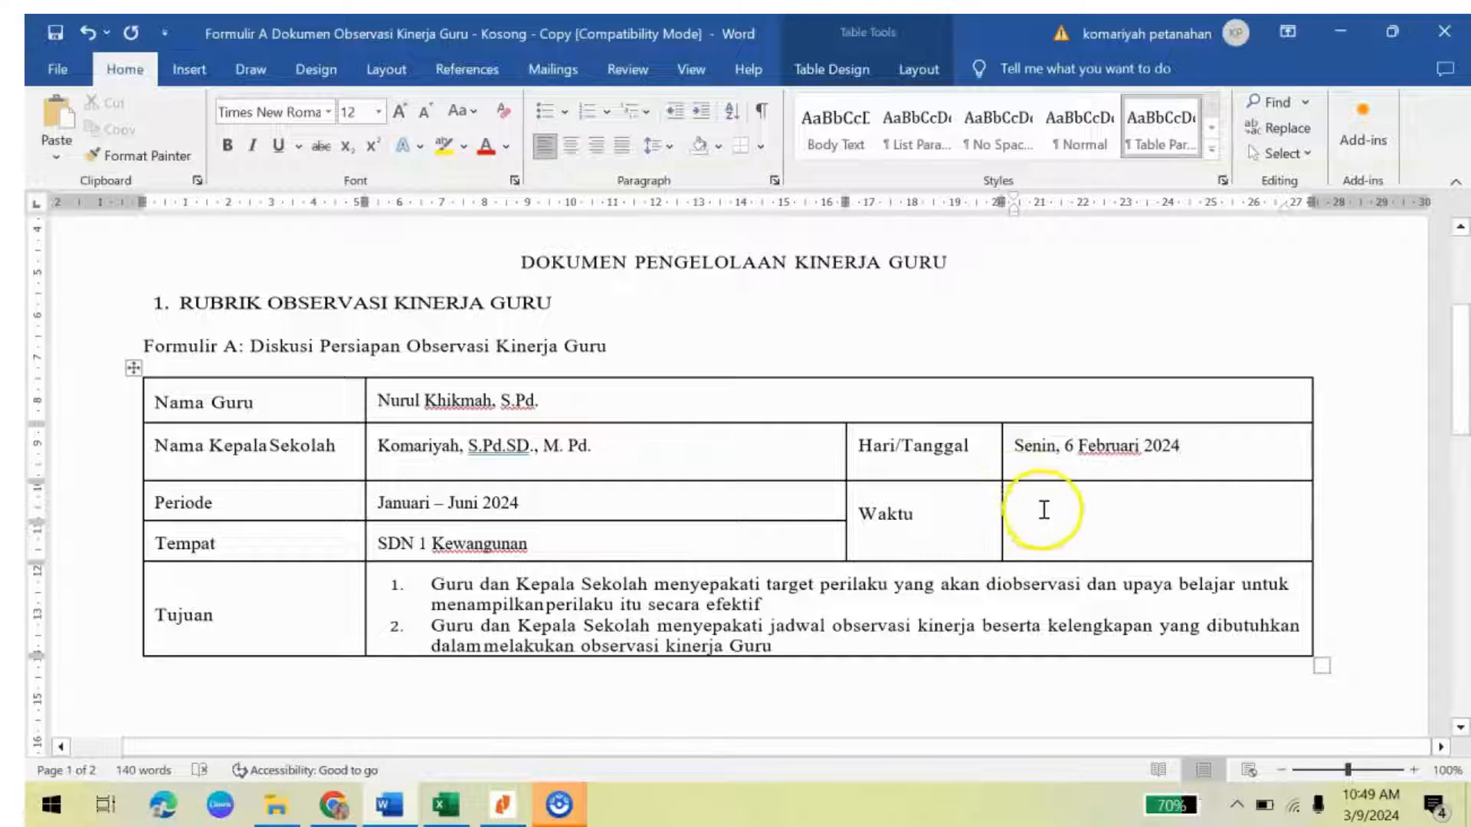
type("08.00-09.00")
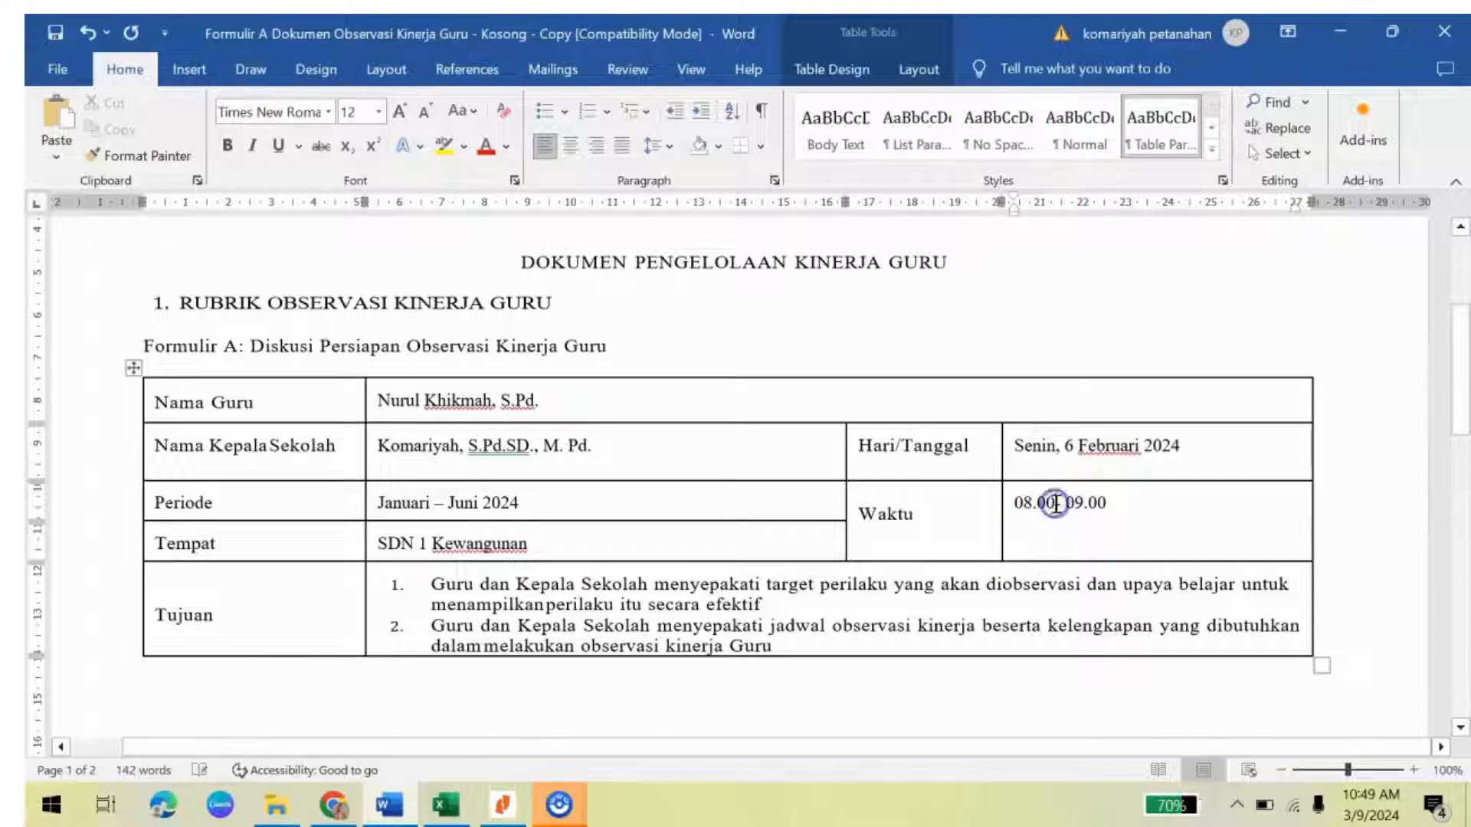
left_click(1056, 504)
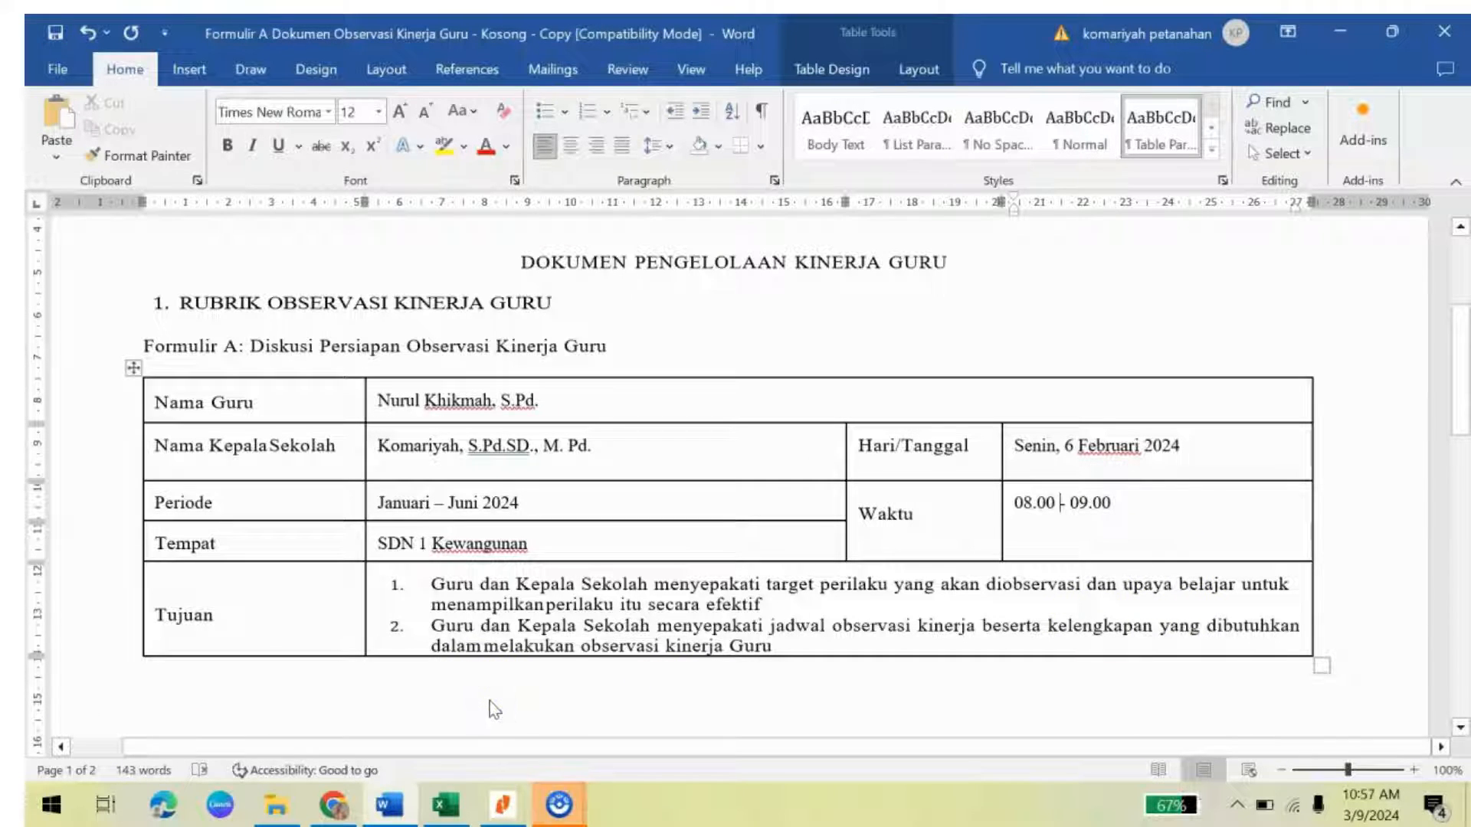
left_click(885, 594)
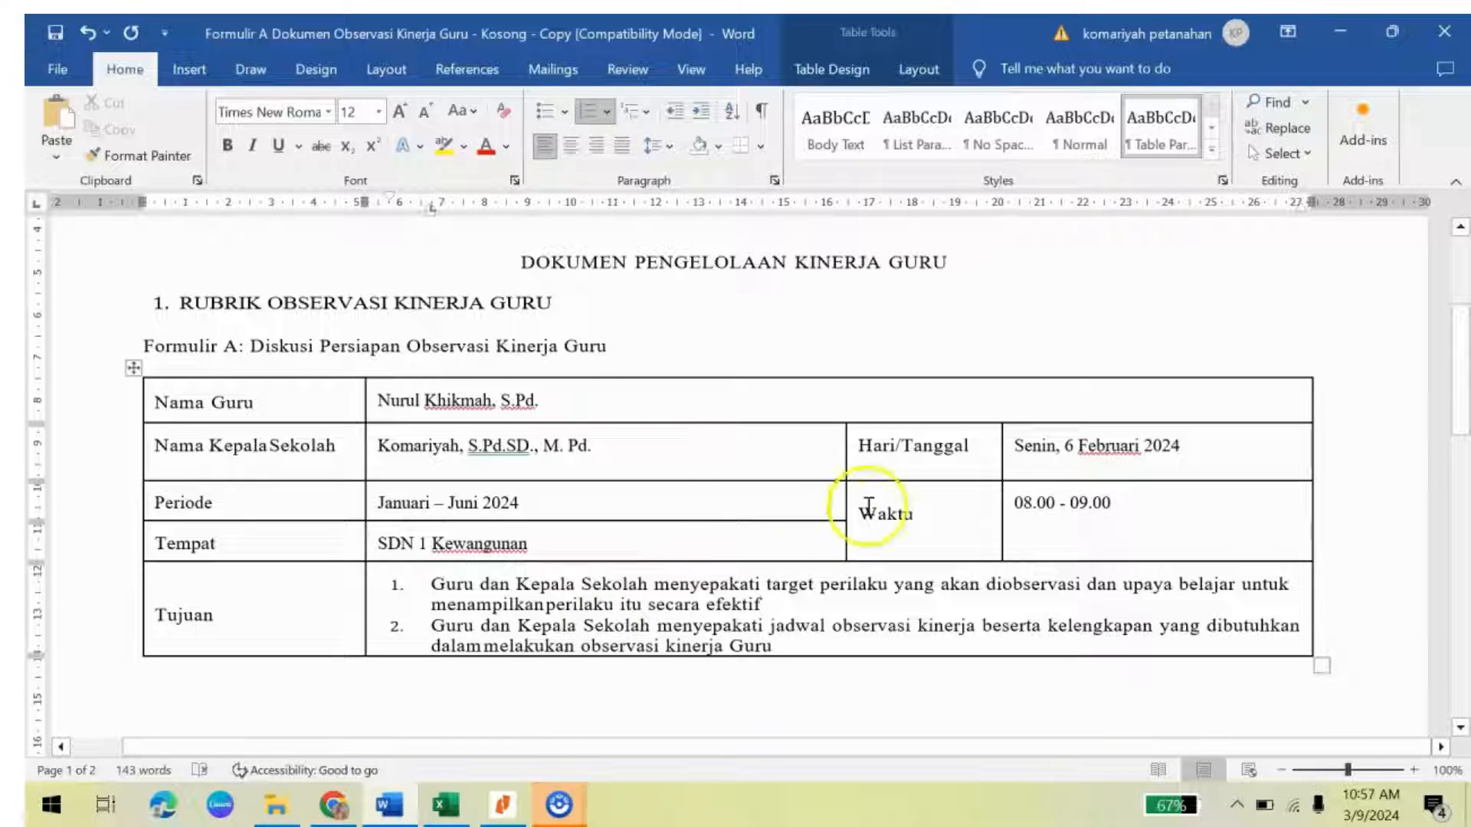
Step: Paste 'Meningkatnya praktik aktivasi kognitif yang berfokus pada aktivitas interaktif' into page 2's first Rencana Hasil Kerja cell
left_click(703, 498)
key("Down")
key("Down")
key("Down")
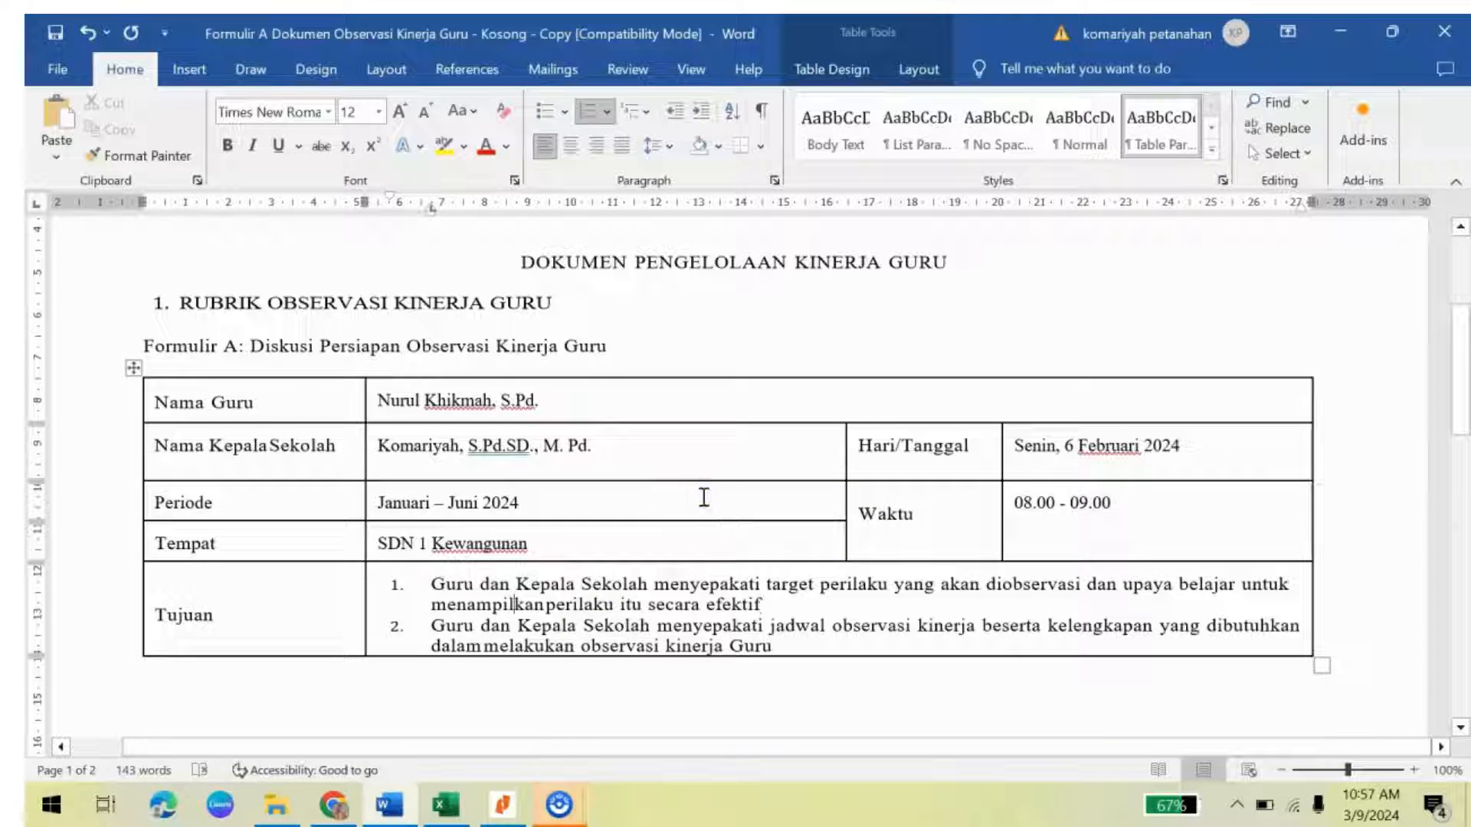
key("Down")
key("Down")
key("Down")
key("Down")
key("Down")
key("Down")
key("Down")
key("Down")
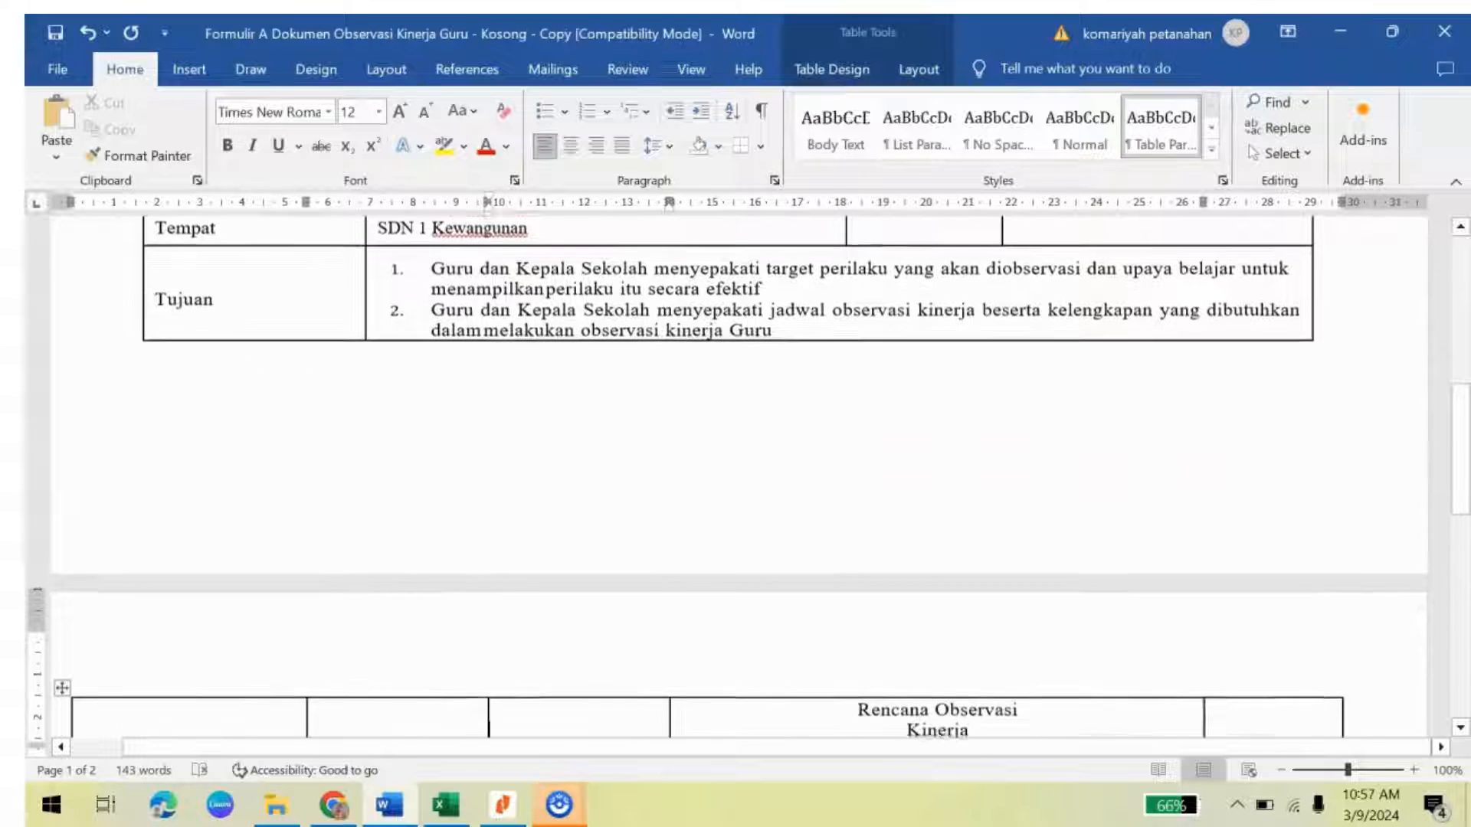
key("Down")
key("Down")
key("Down")
key("Down")
key("Down")
key("Down")
key("Down")
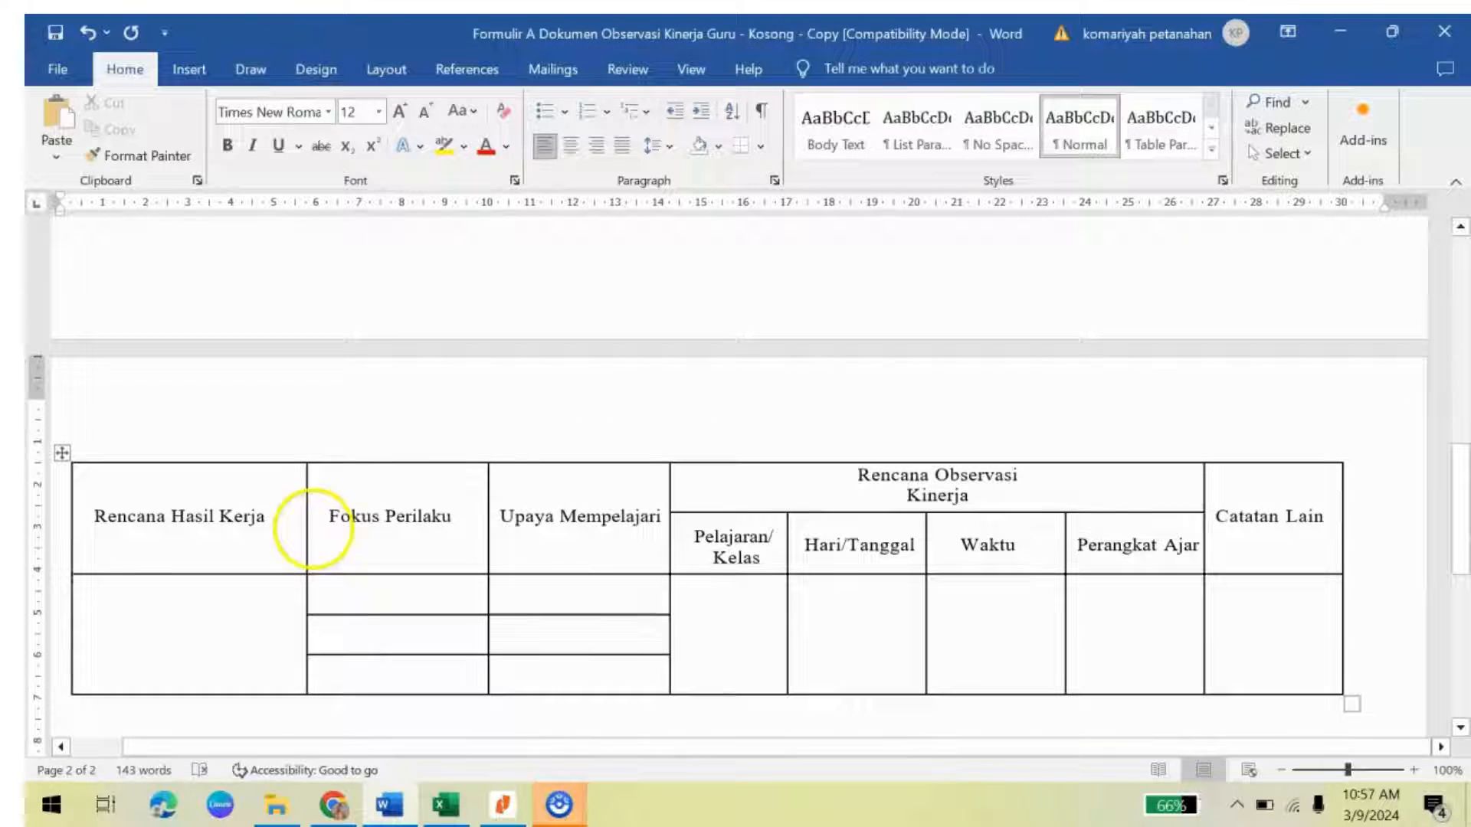
left_click(145, 603)
type("Meningkatnya praktik aktivasi kognitif yang berfokus pada aktivitas interaktif")
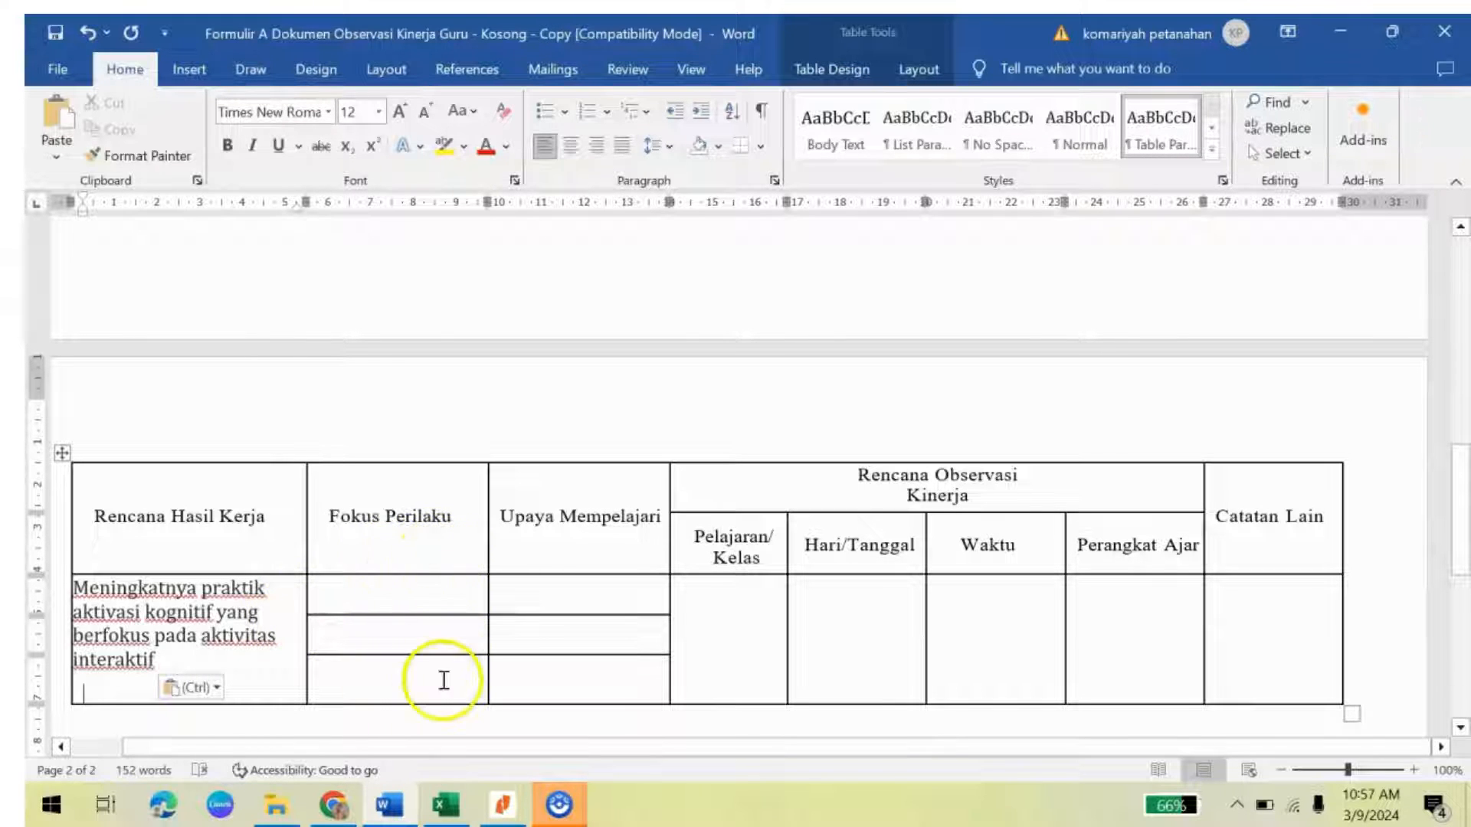
Step: Return from the teacher's approved plan in the browser to the Penilaian Kinerja overview
left_click(334, 809)
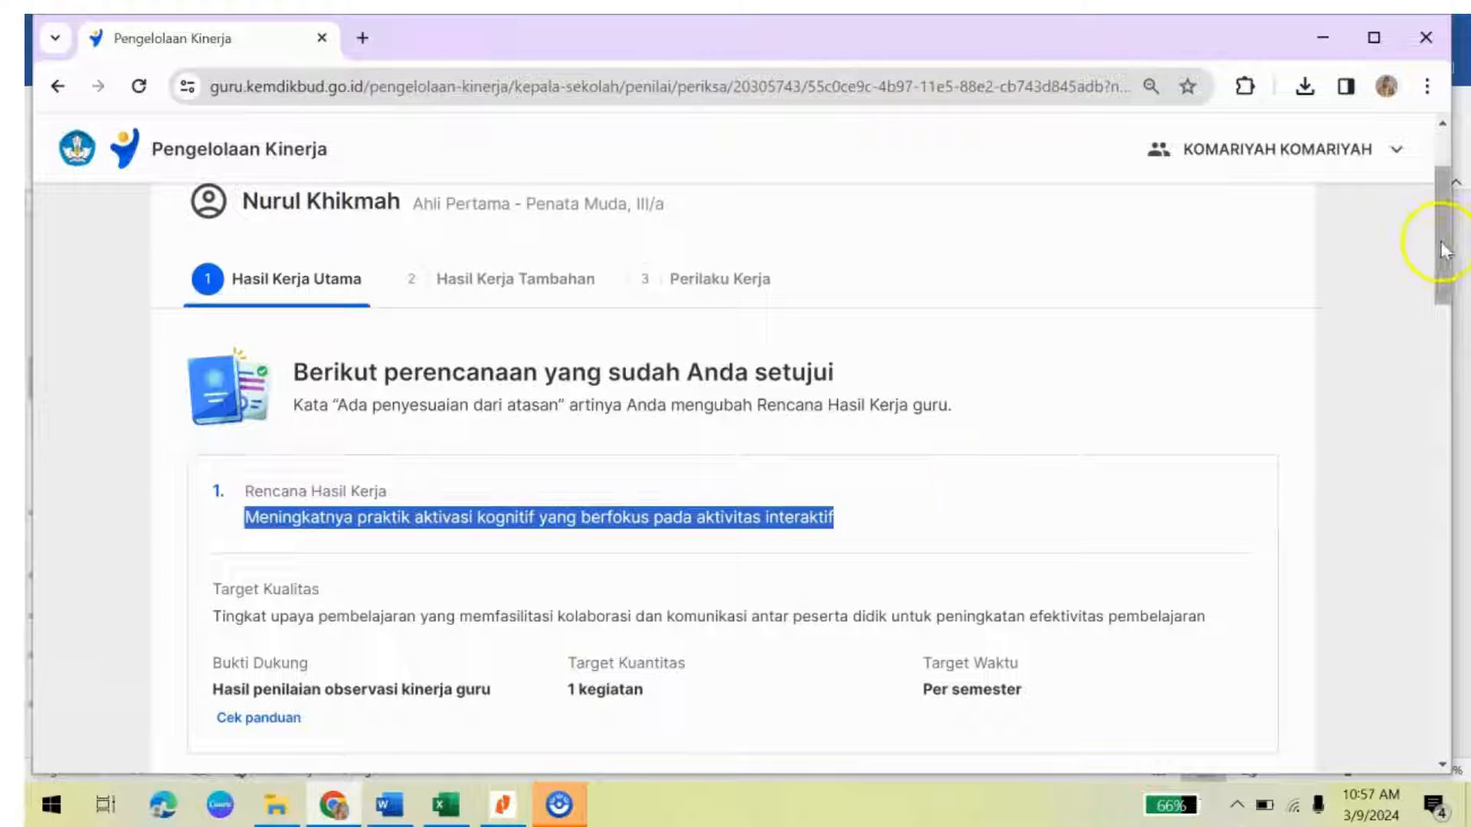
left_click_drag(1442, 237, 1453, 200)
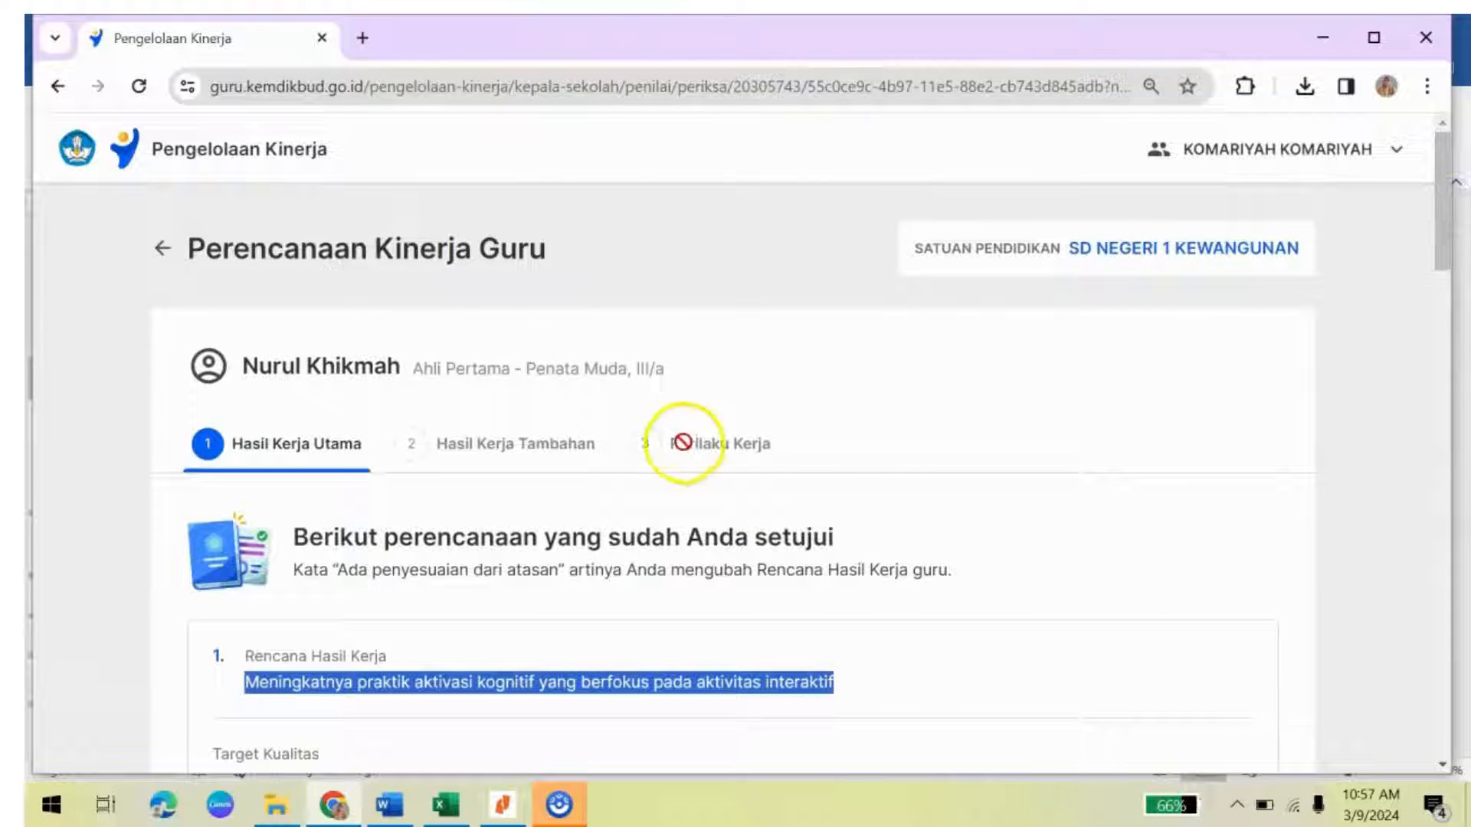
left_click(163, 251)
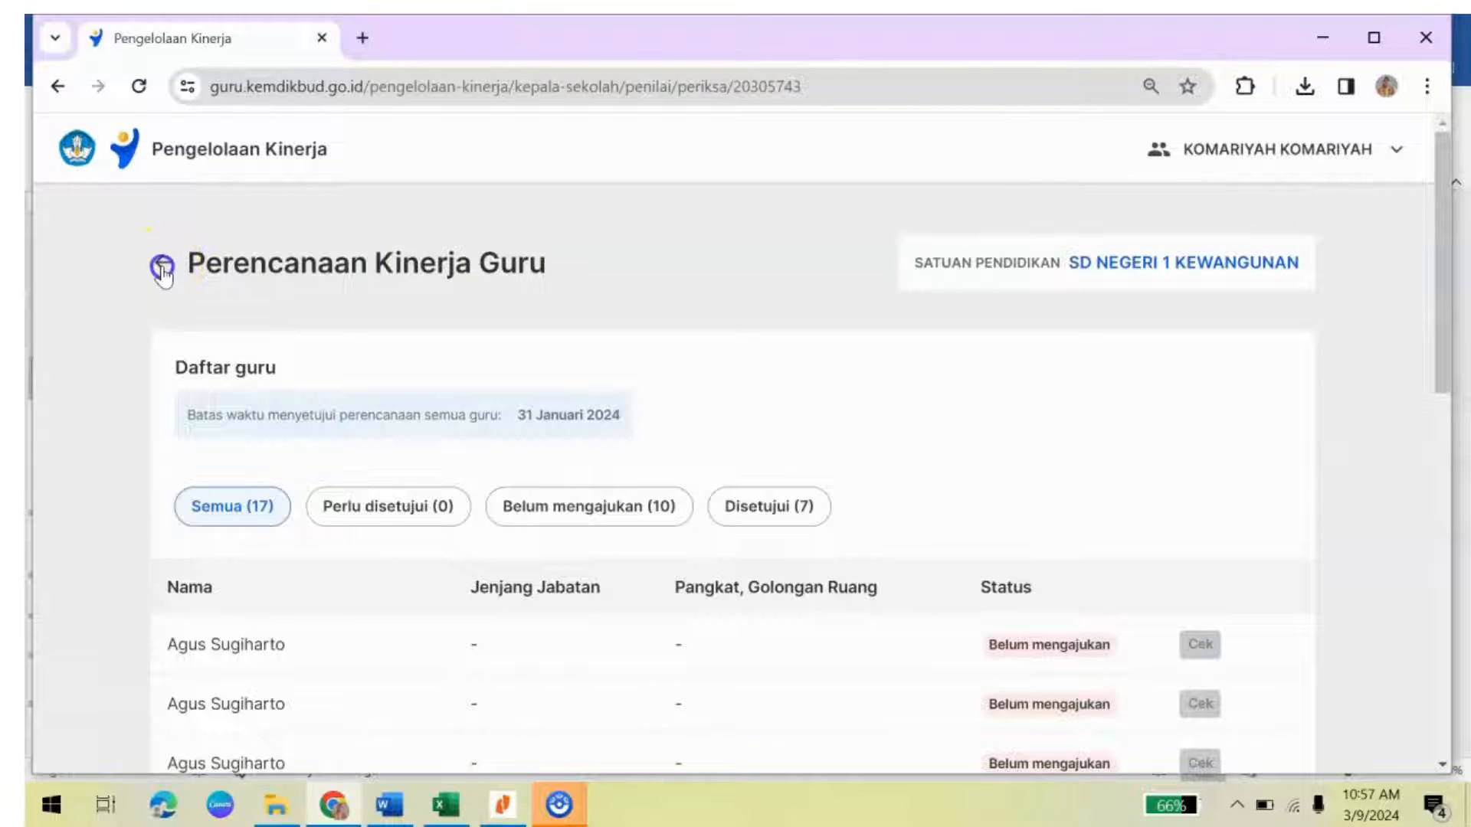
left_click(162, 269)
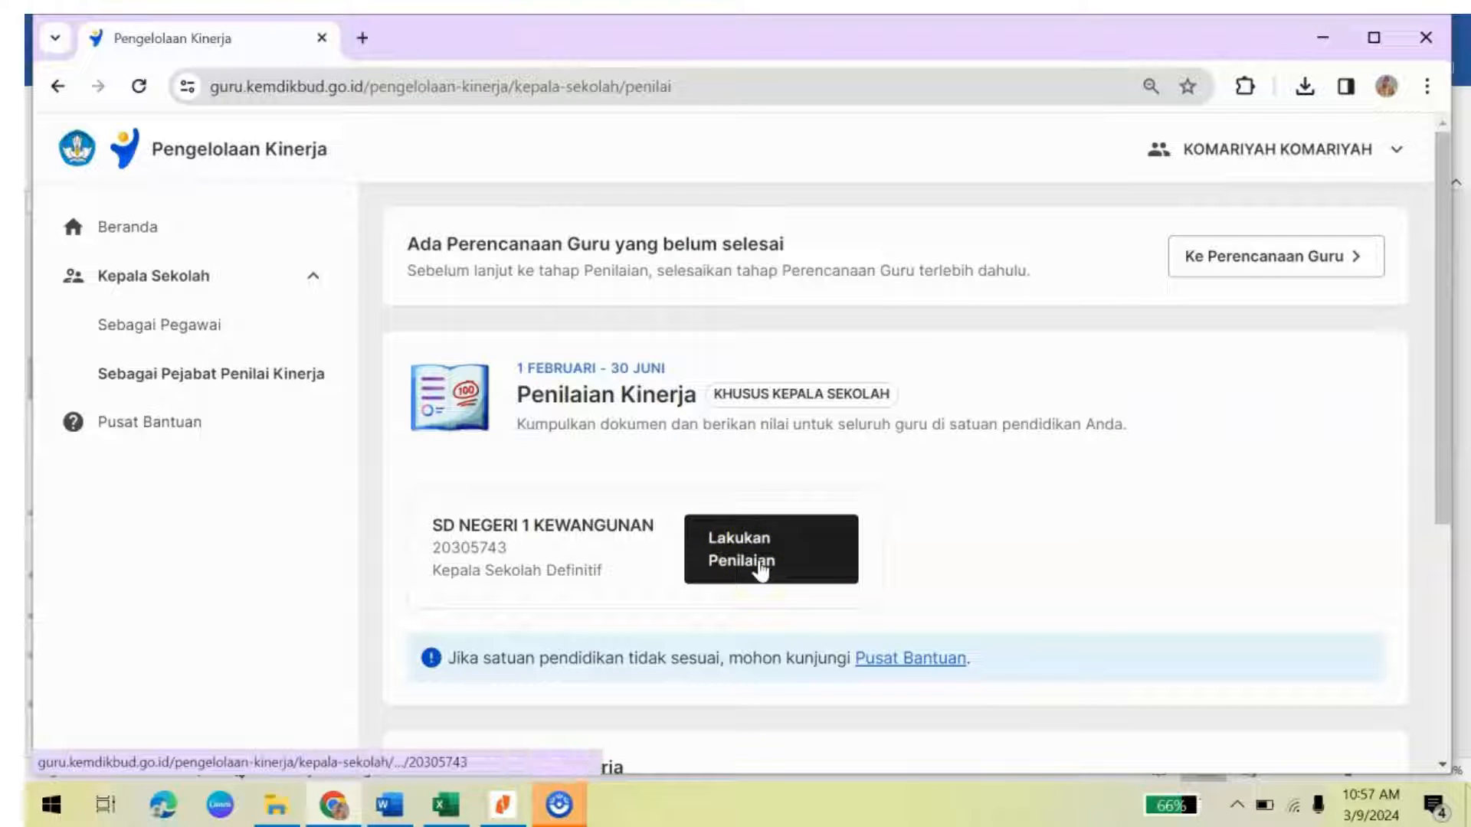
Step: Go through Lakukan Penilaian and the teacher list to the teacher's Observasi Kelas grading page
left_click(801, 565)
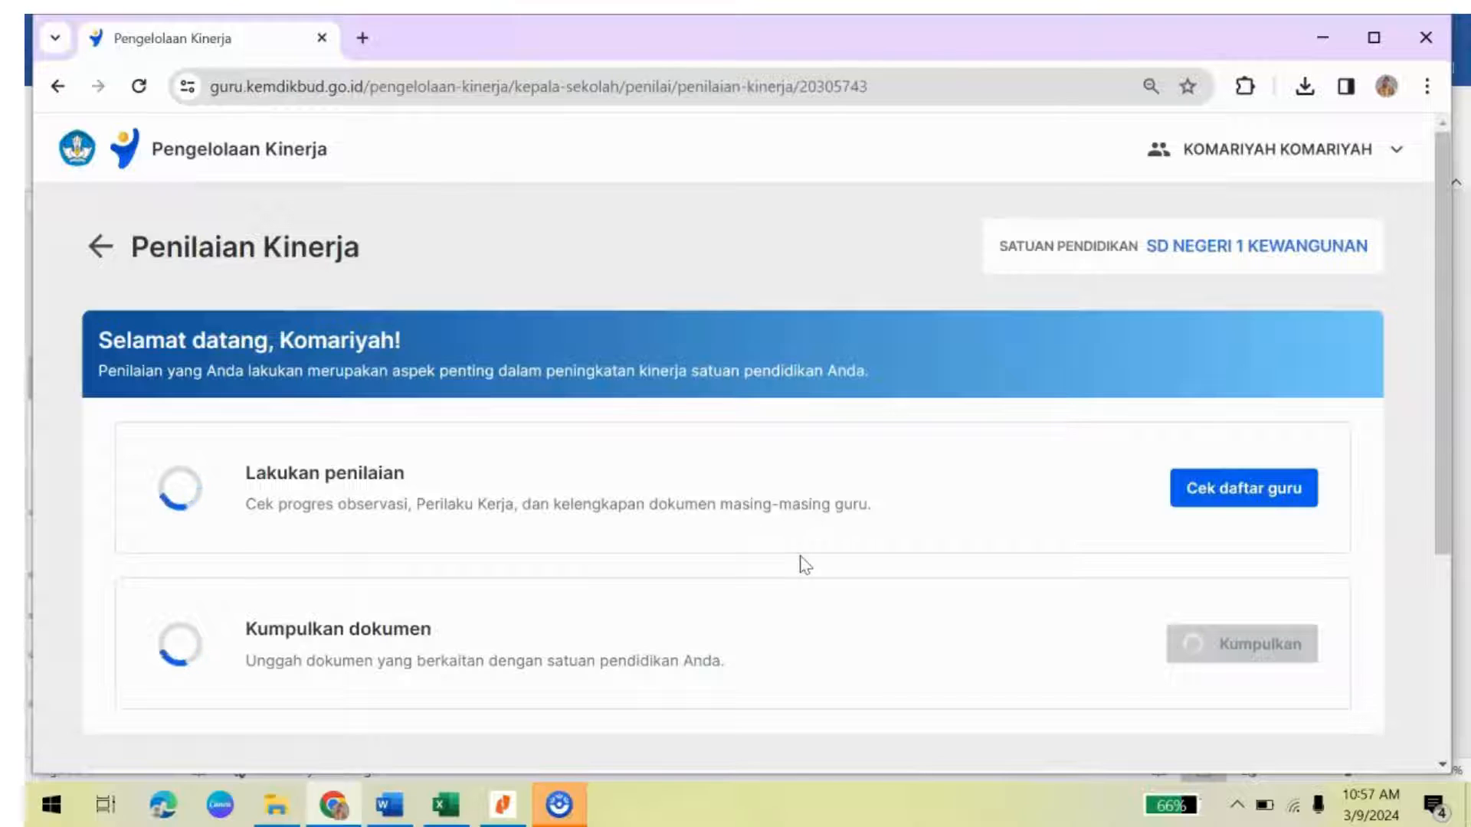
left_click(1202, 495)
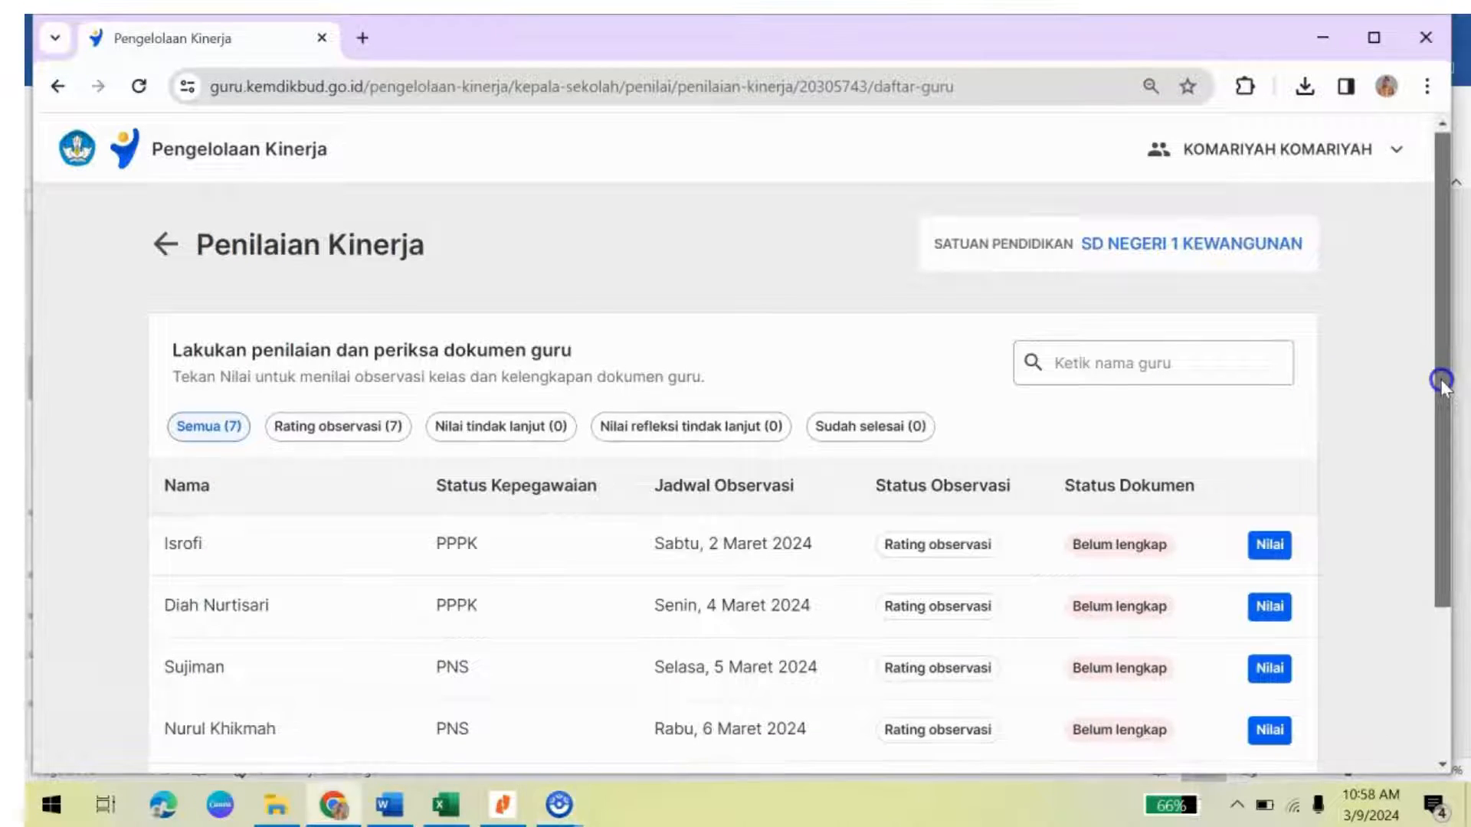
left_click_drag(1443, 383, 1469, 525)
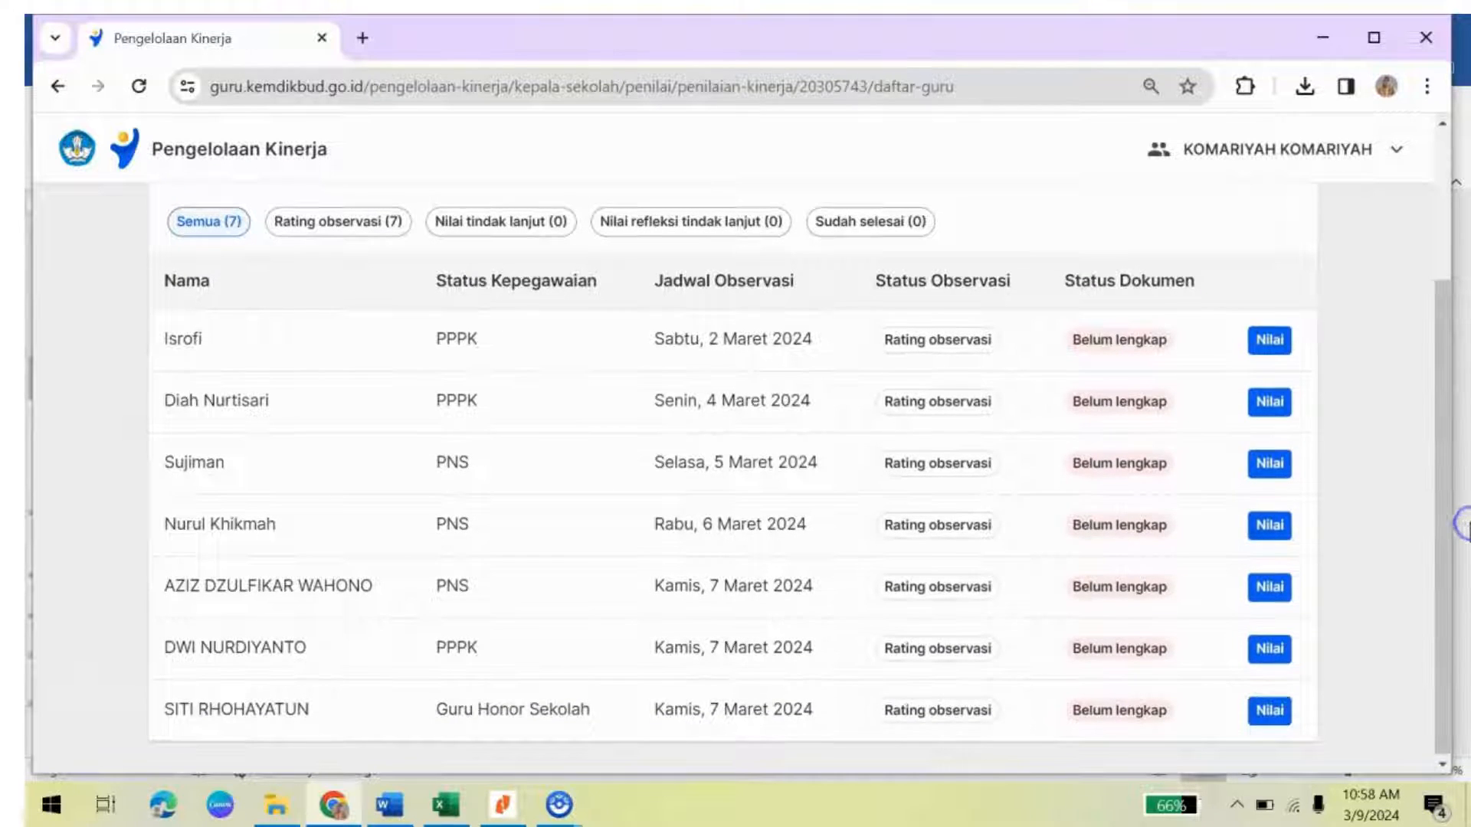
left_click(1270, 528)
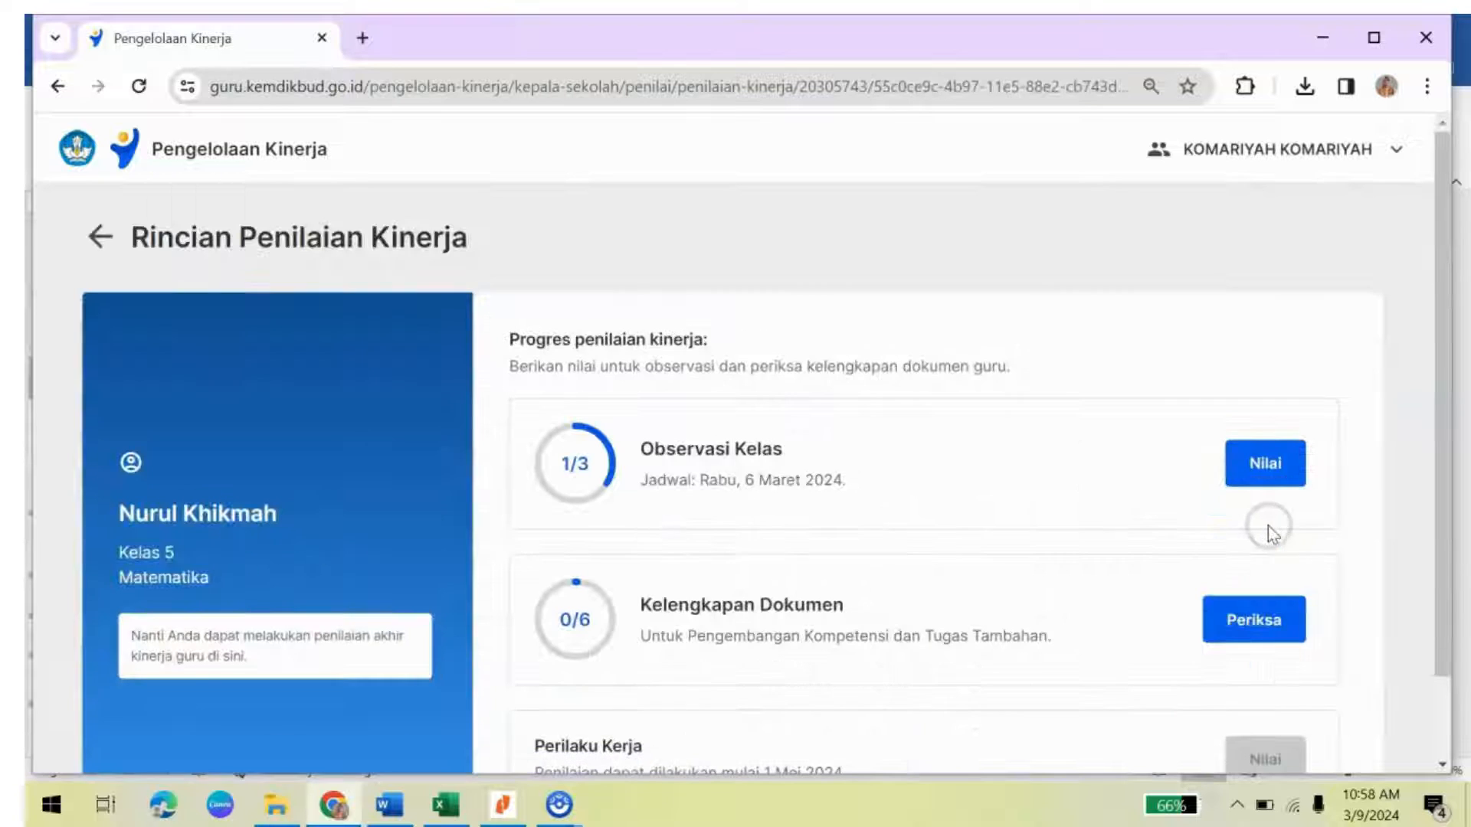
left_click(1262, 469)
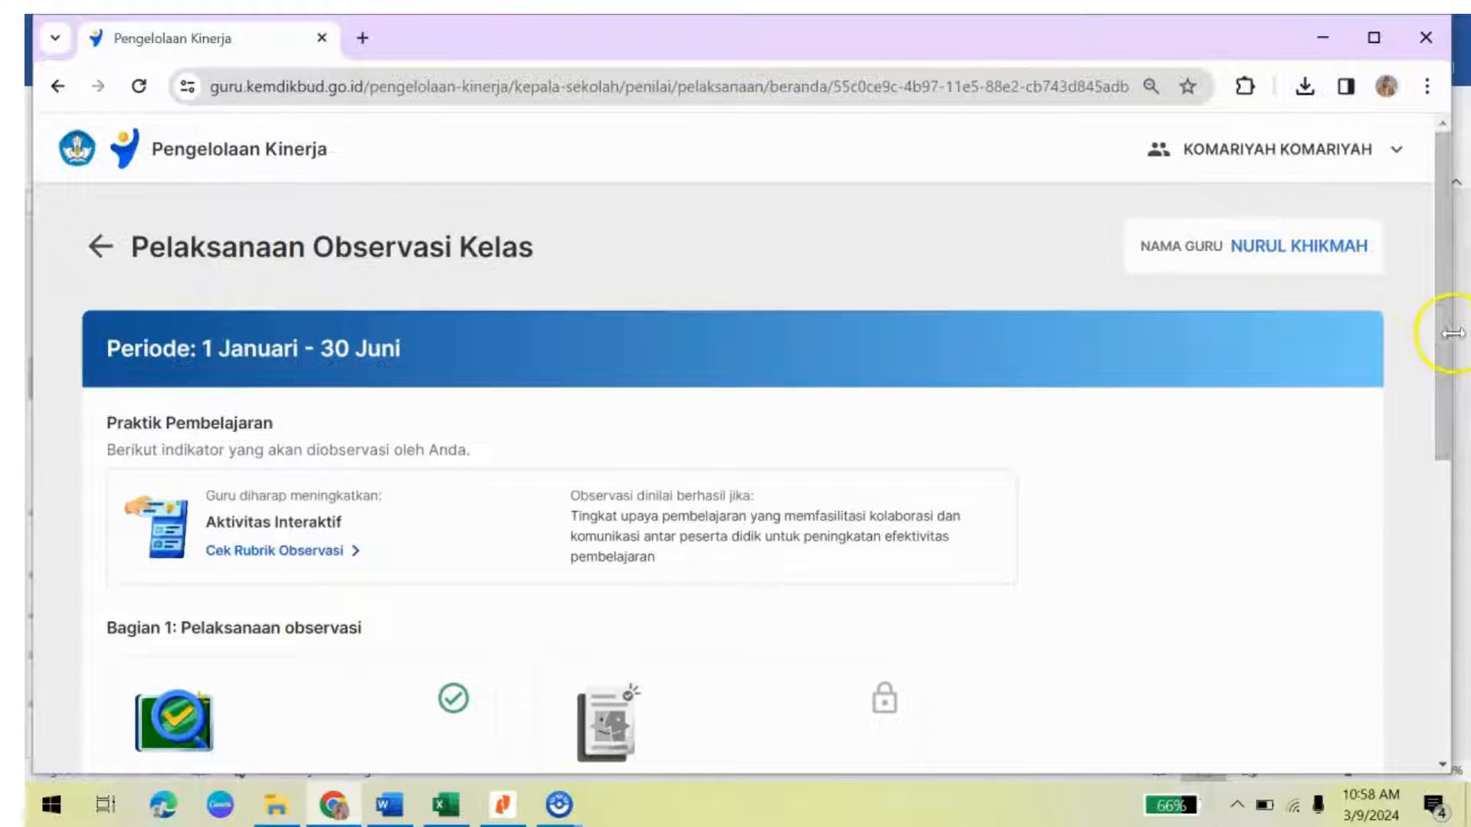
left_click_drag(1441, 334, 1443, 398)
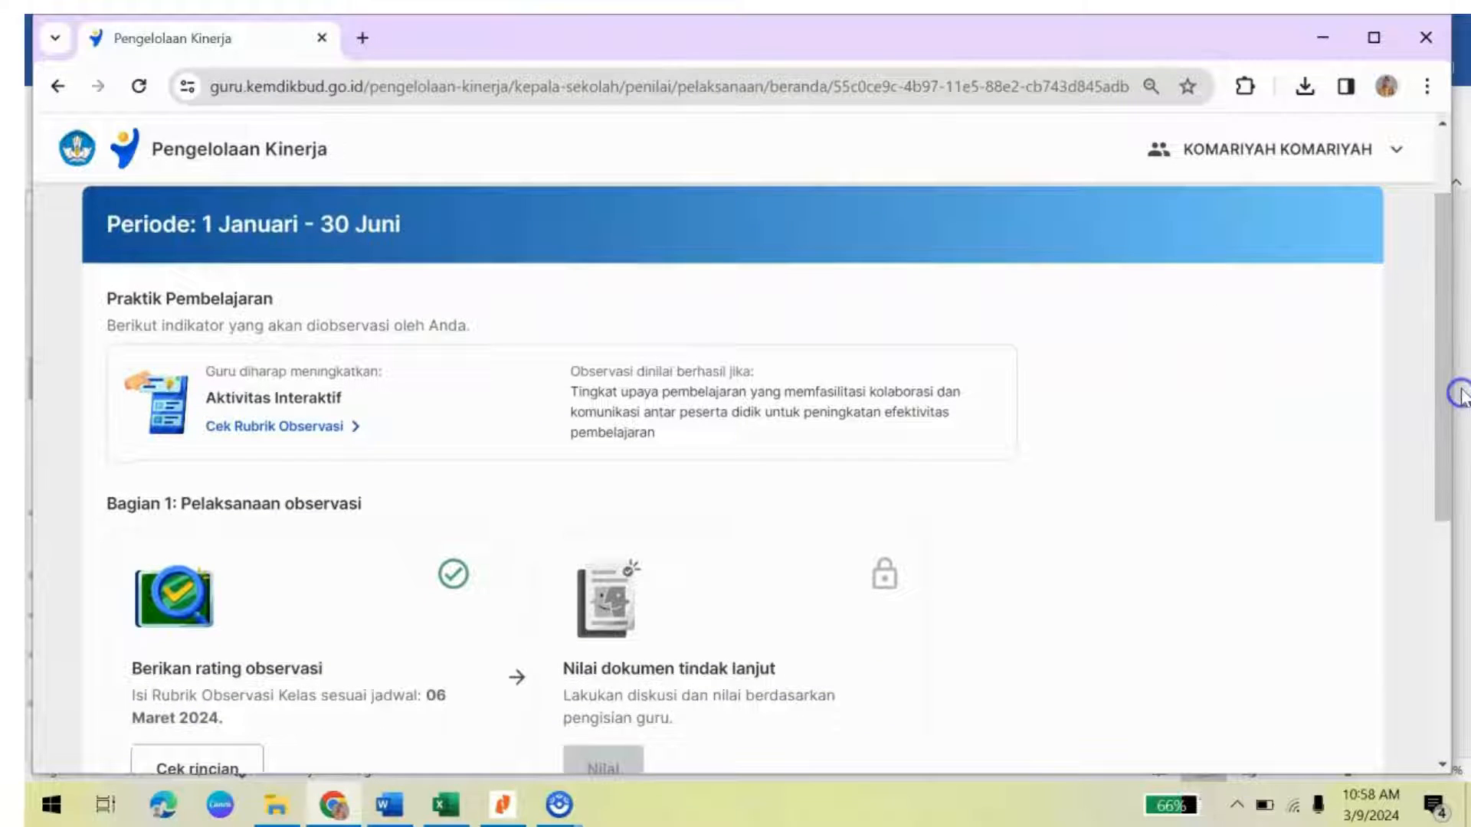
Step: Open the Rubrik Observasi Kelas and select target behaviour 1's heading text
left_click(285, 429)
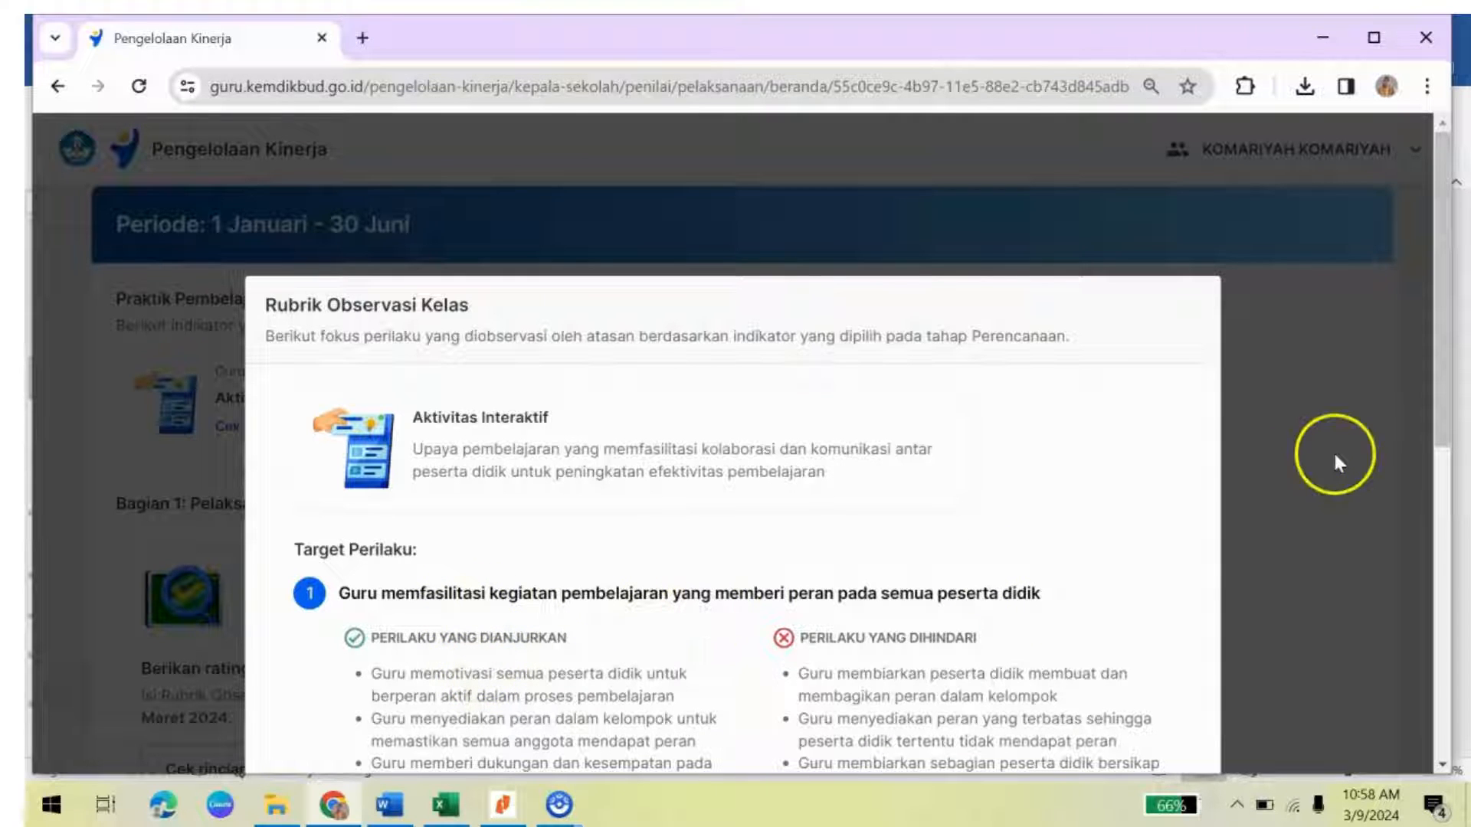
left_click_drag(1441, 376, 1463, 532)
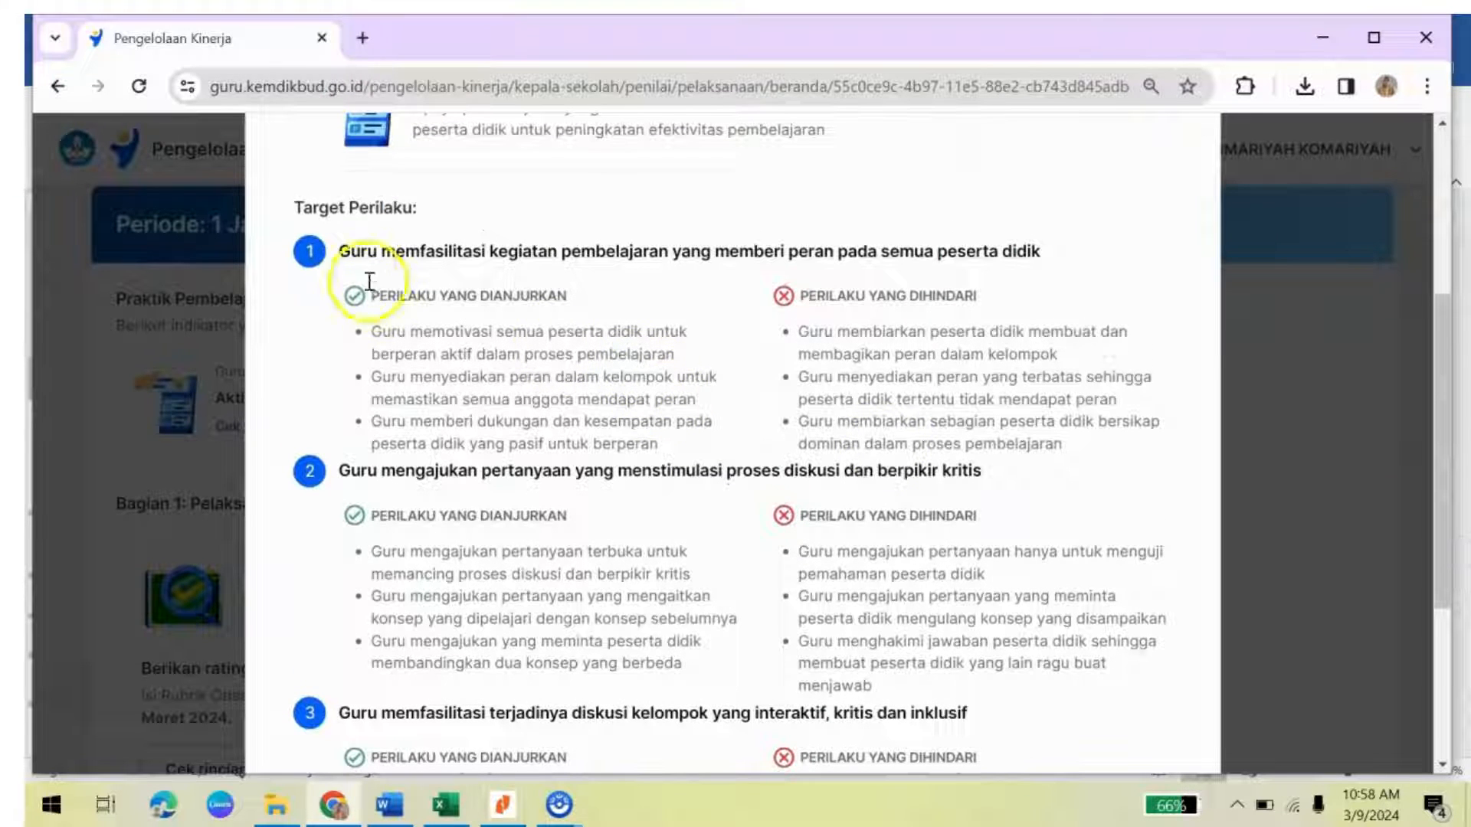
left_click_drag(350, 246, 1076, 261)
key("ctrl+c")
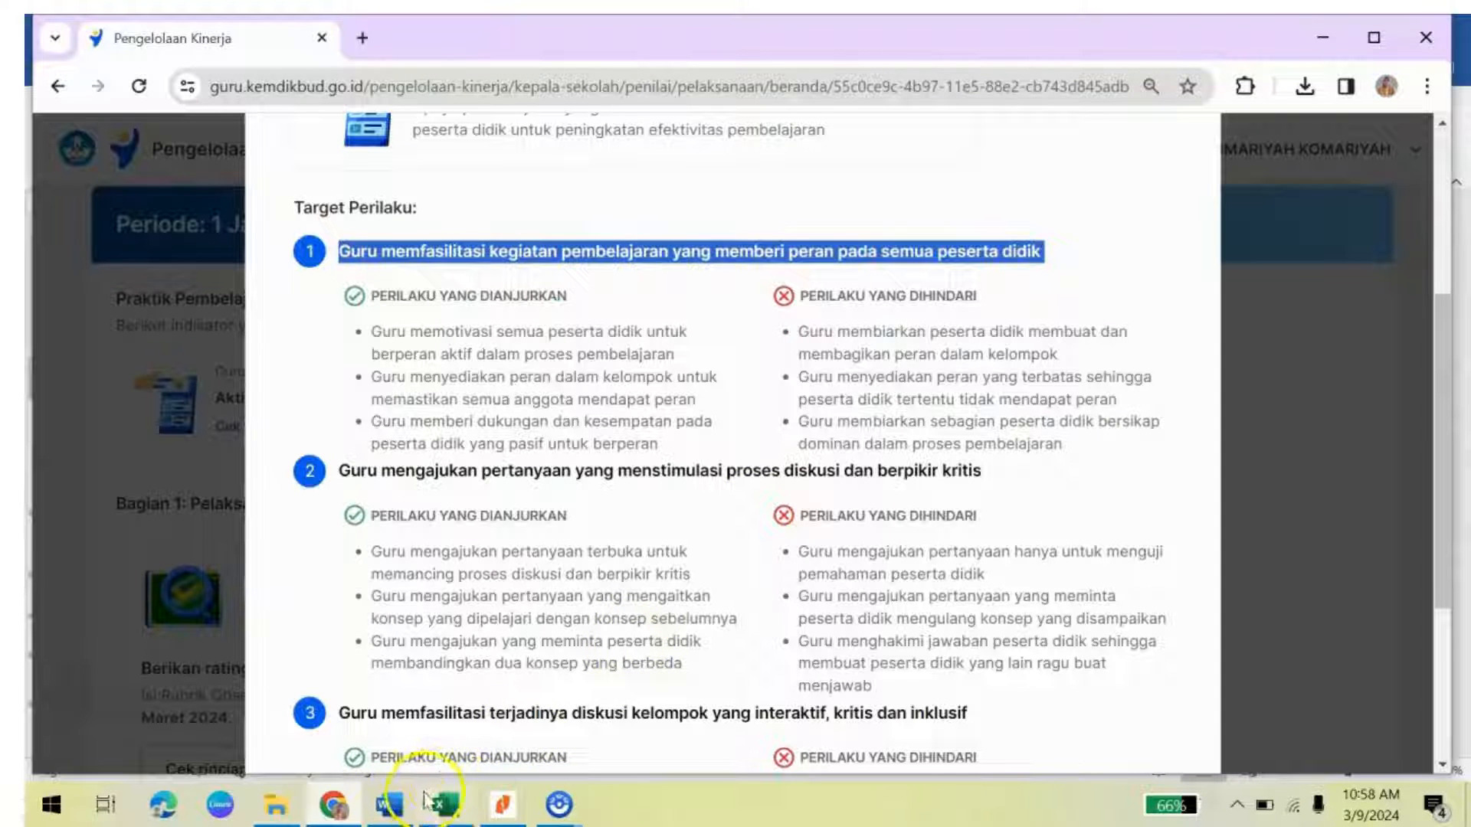
Step: Paste the first and second rubric behaviour headings into the top two Fokus Perilaku cells
left_click(389, 804)
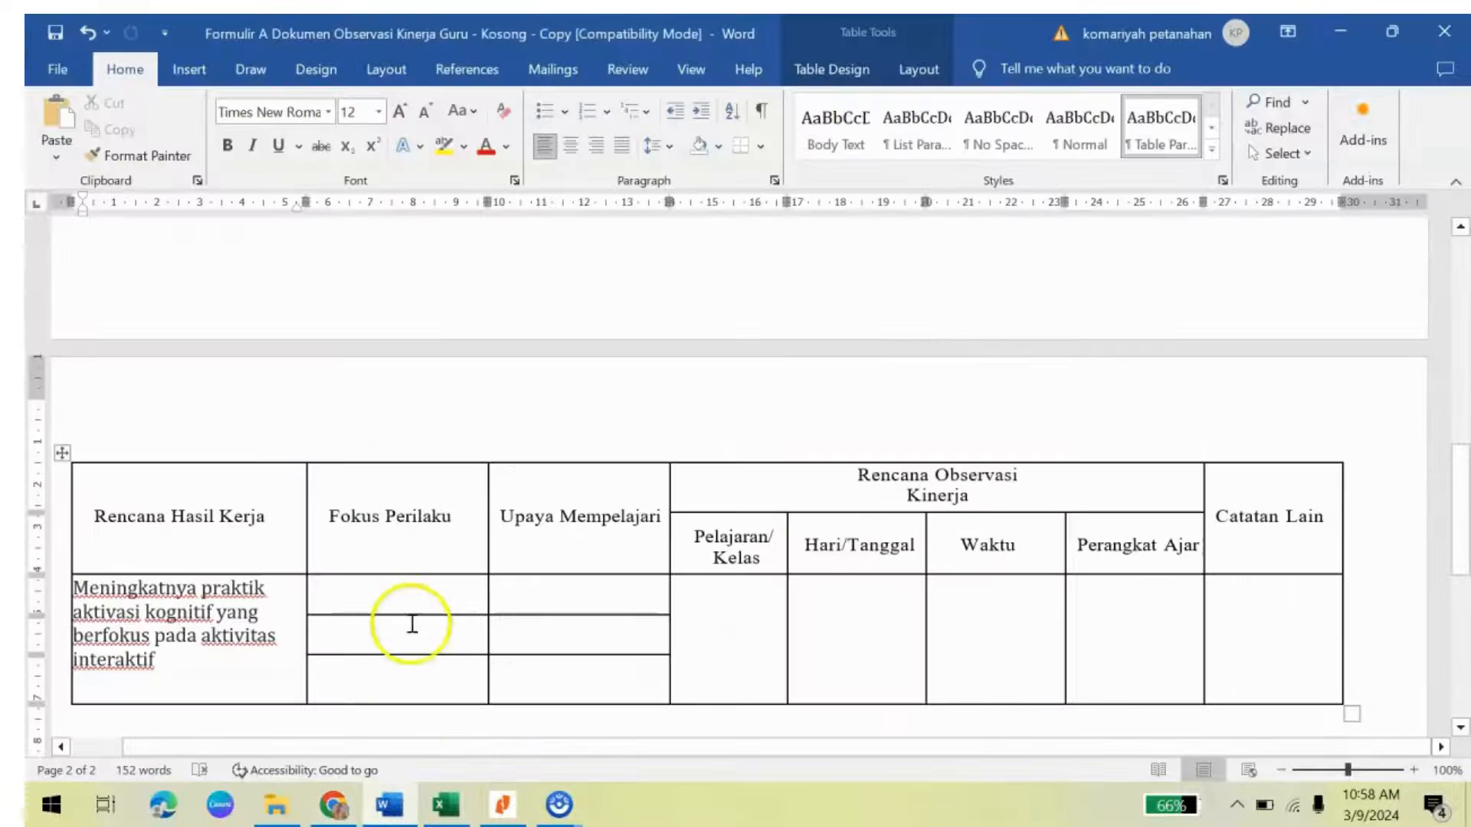
left_click(405, 602)
key("ctrl+v")
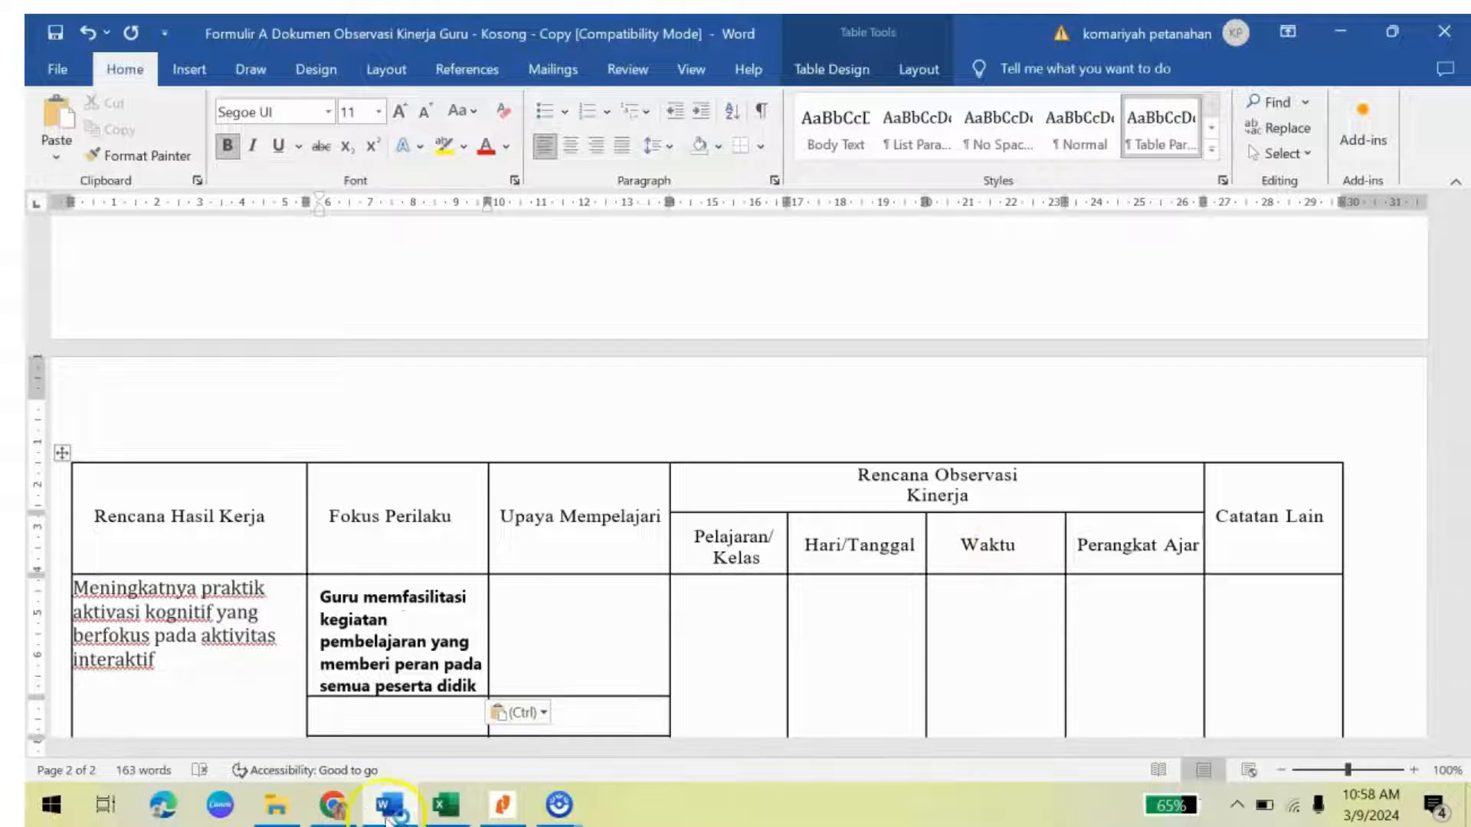
left_click(341, 808)
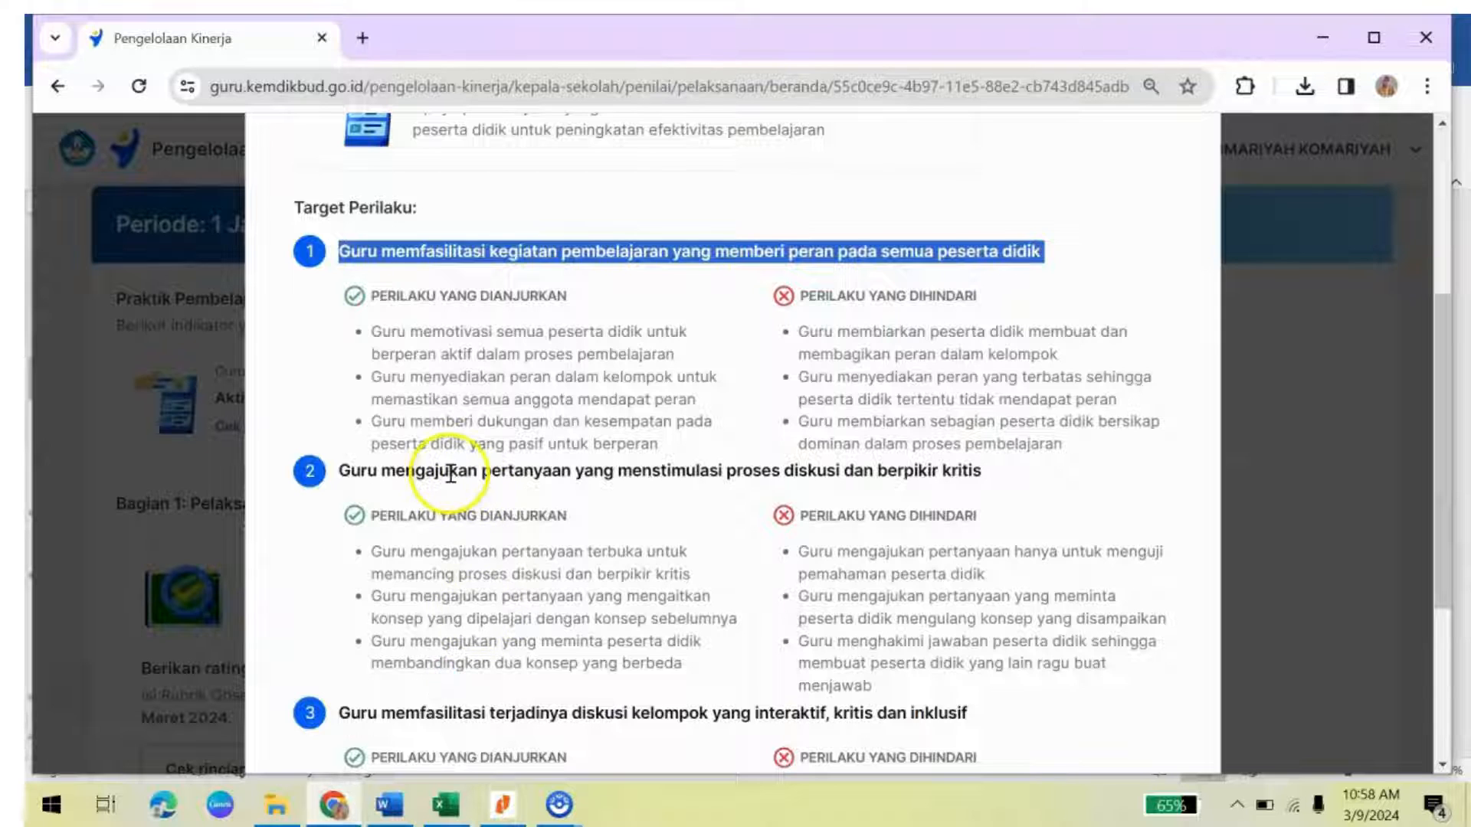
left_click_drag(338, 471, 991, 479)
key("ctrl+c")
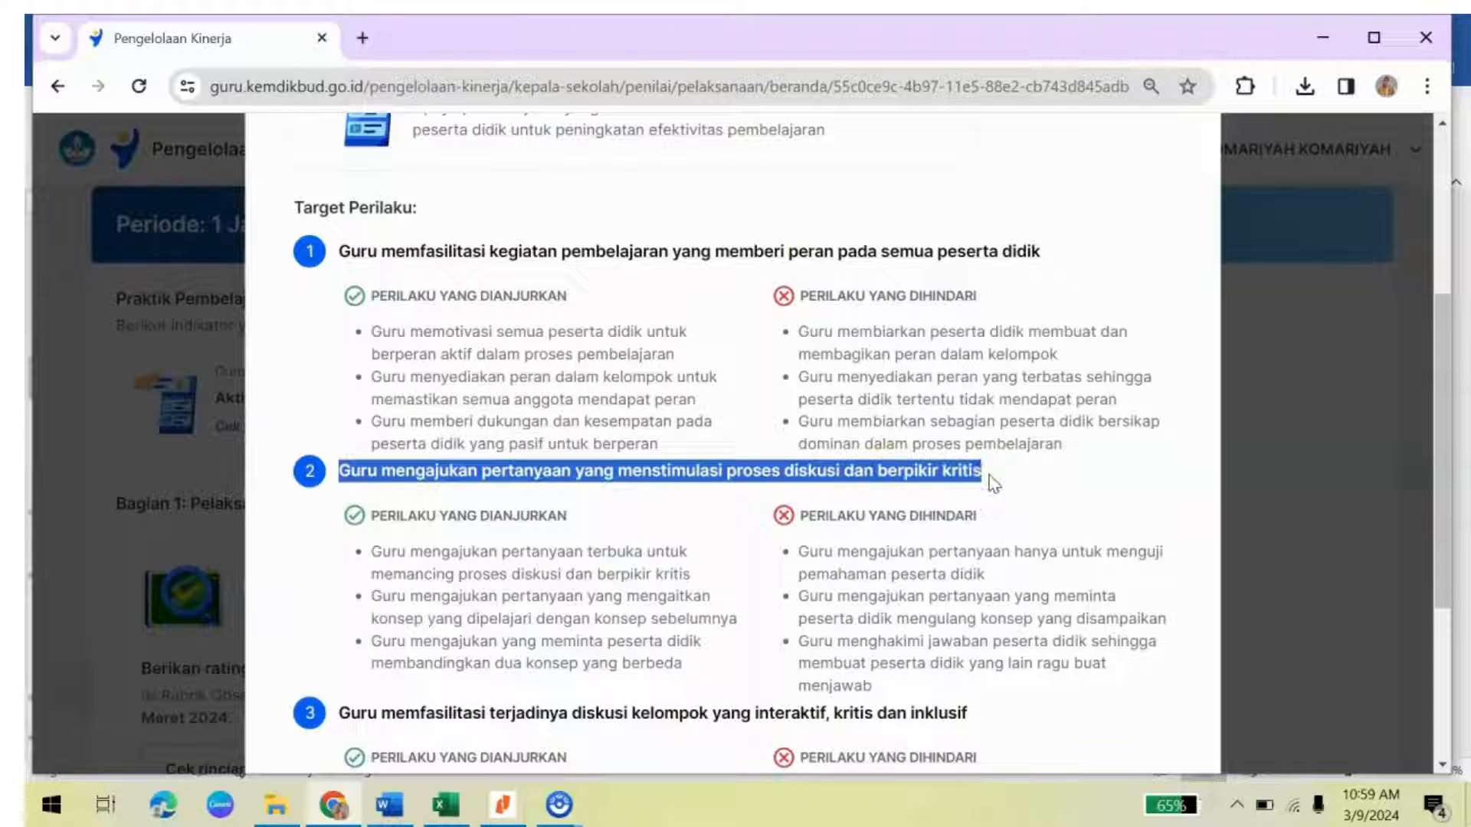
left_click(389, 804)
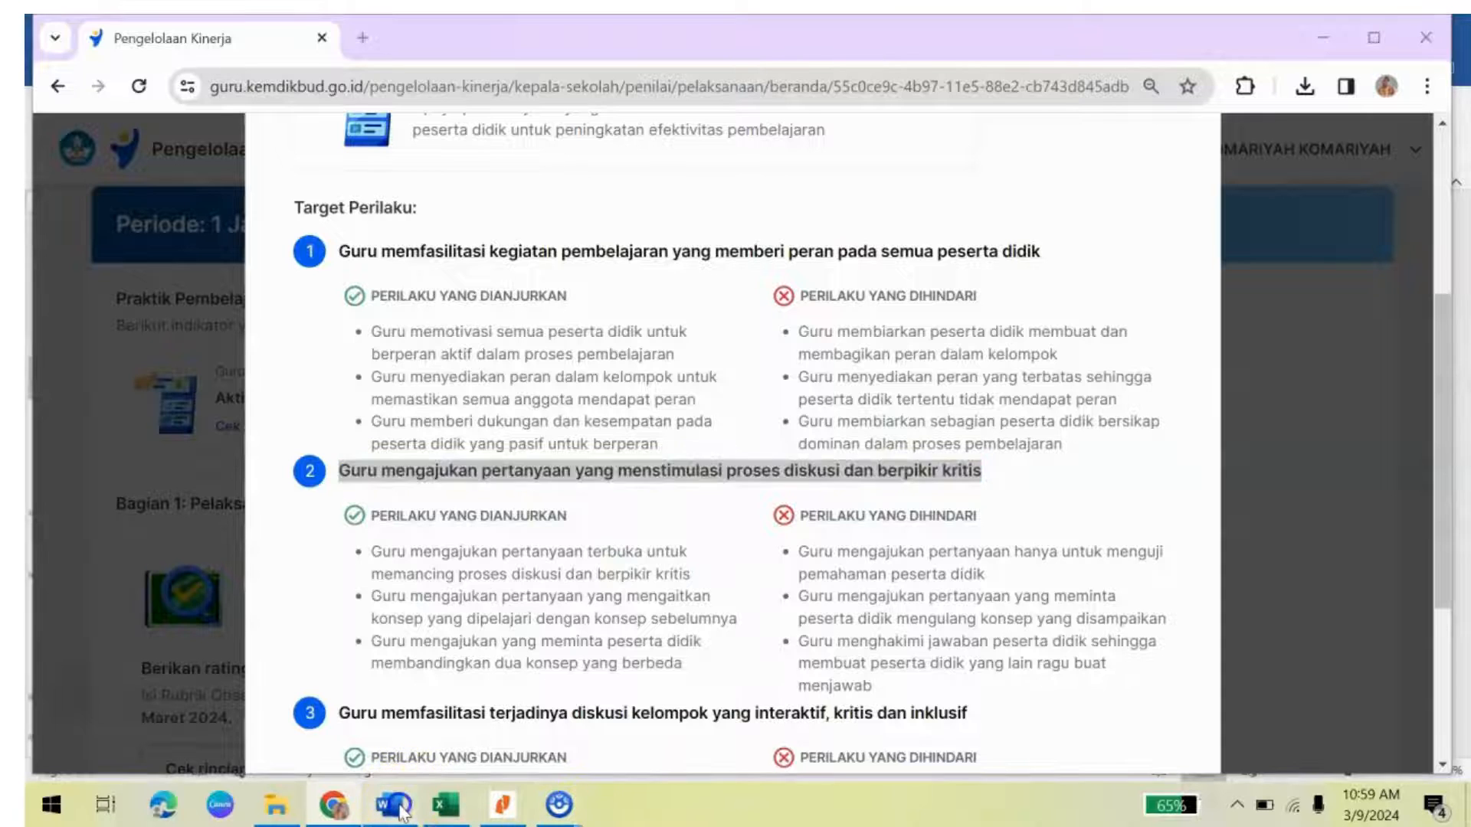
left_click(394, 727)
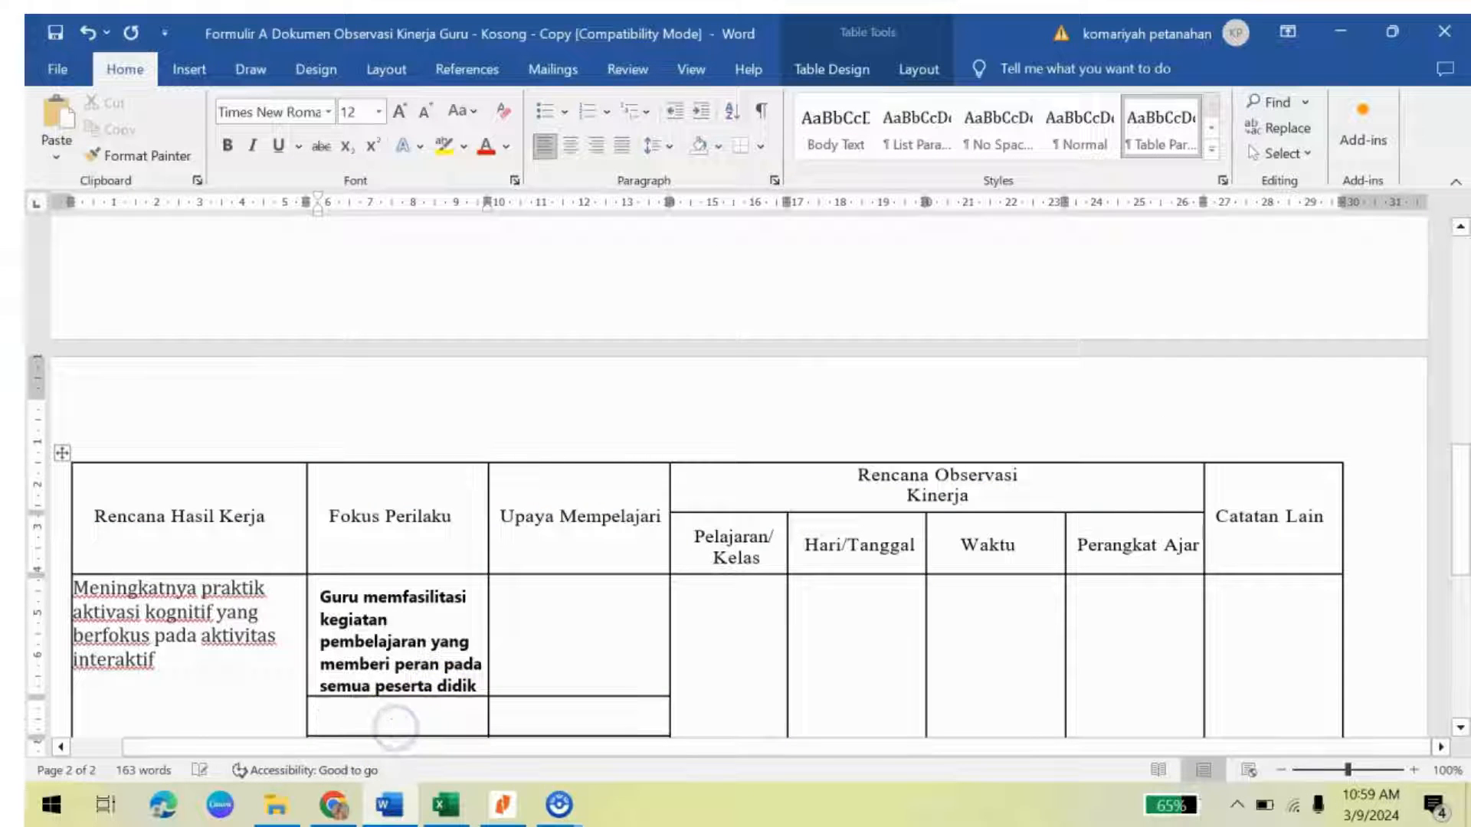
key("ctrl+v")
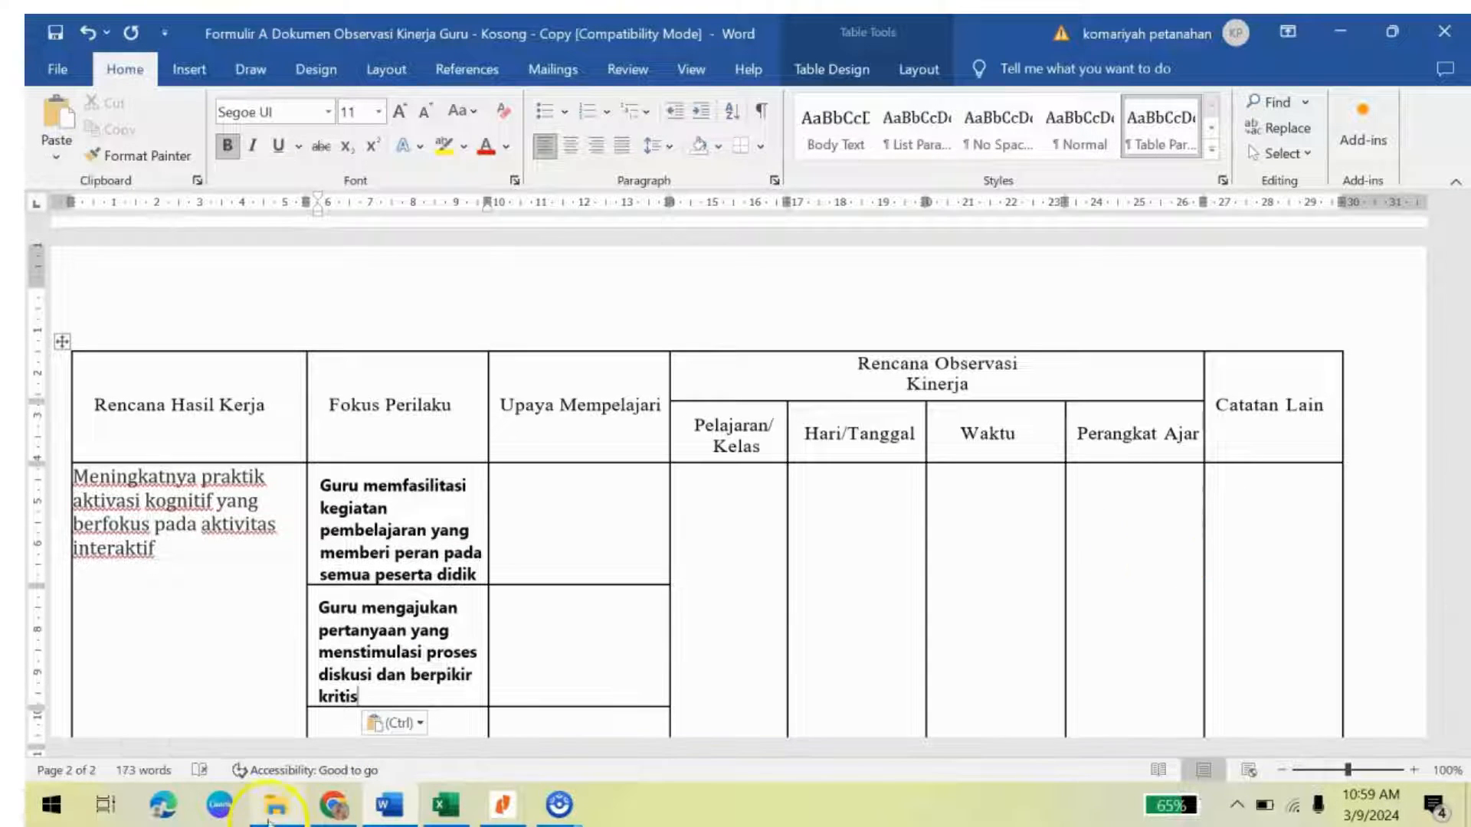
Step: Paste the third behaviour heading into the next Fokus Perilaku cell, then close the rubric
left_click(333, 805)
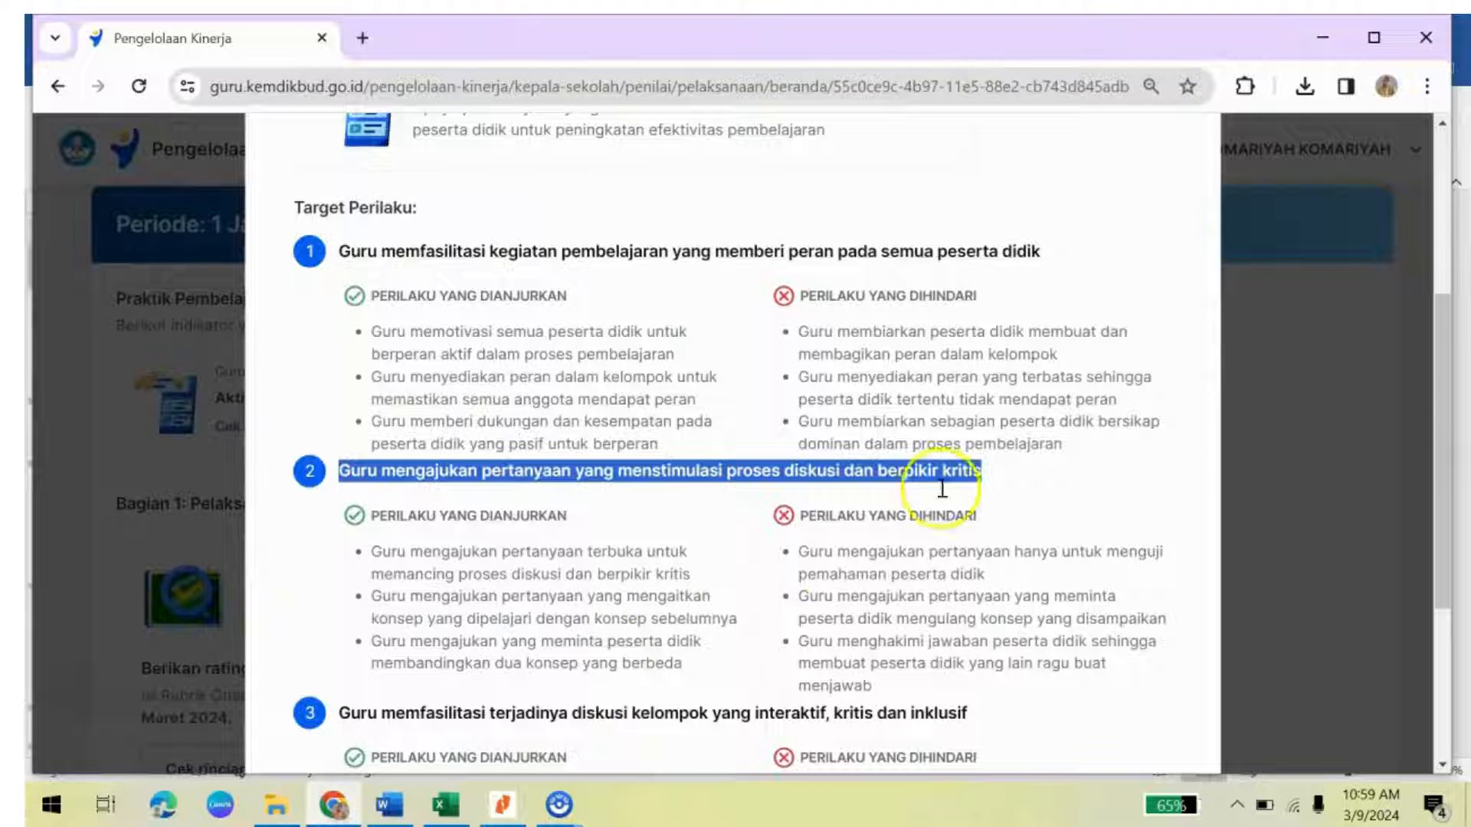
left_click_drag(1442, 371, 1442, 435)
left_click_drag(340, 578, 912, 575)
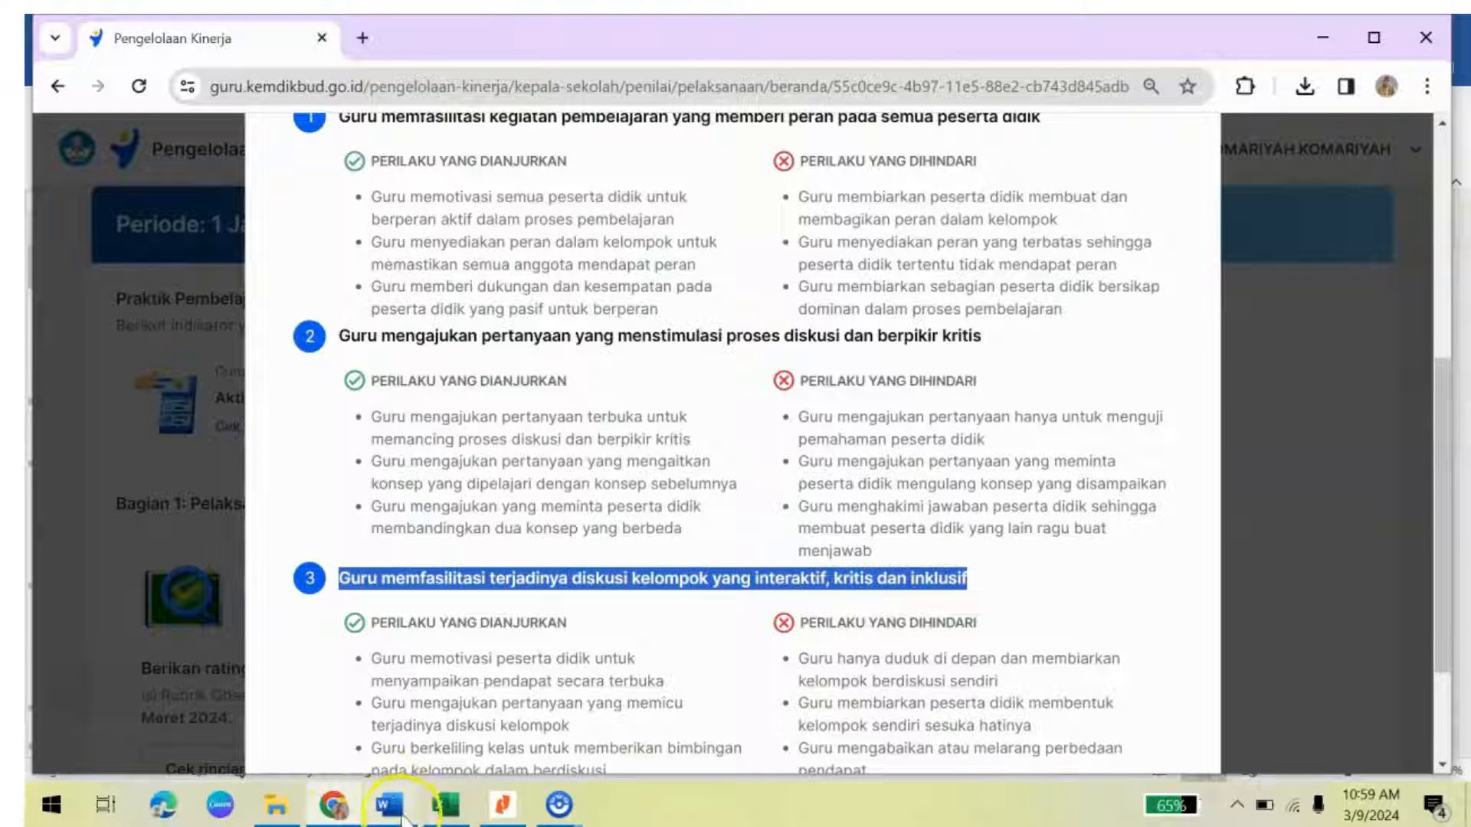
left_click(385, 798)
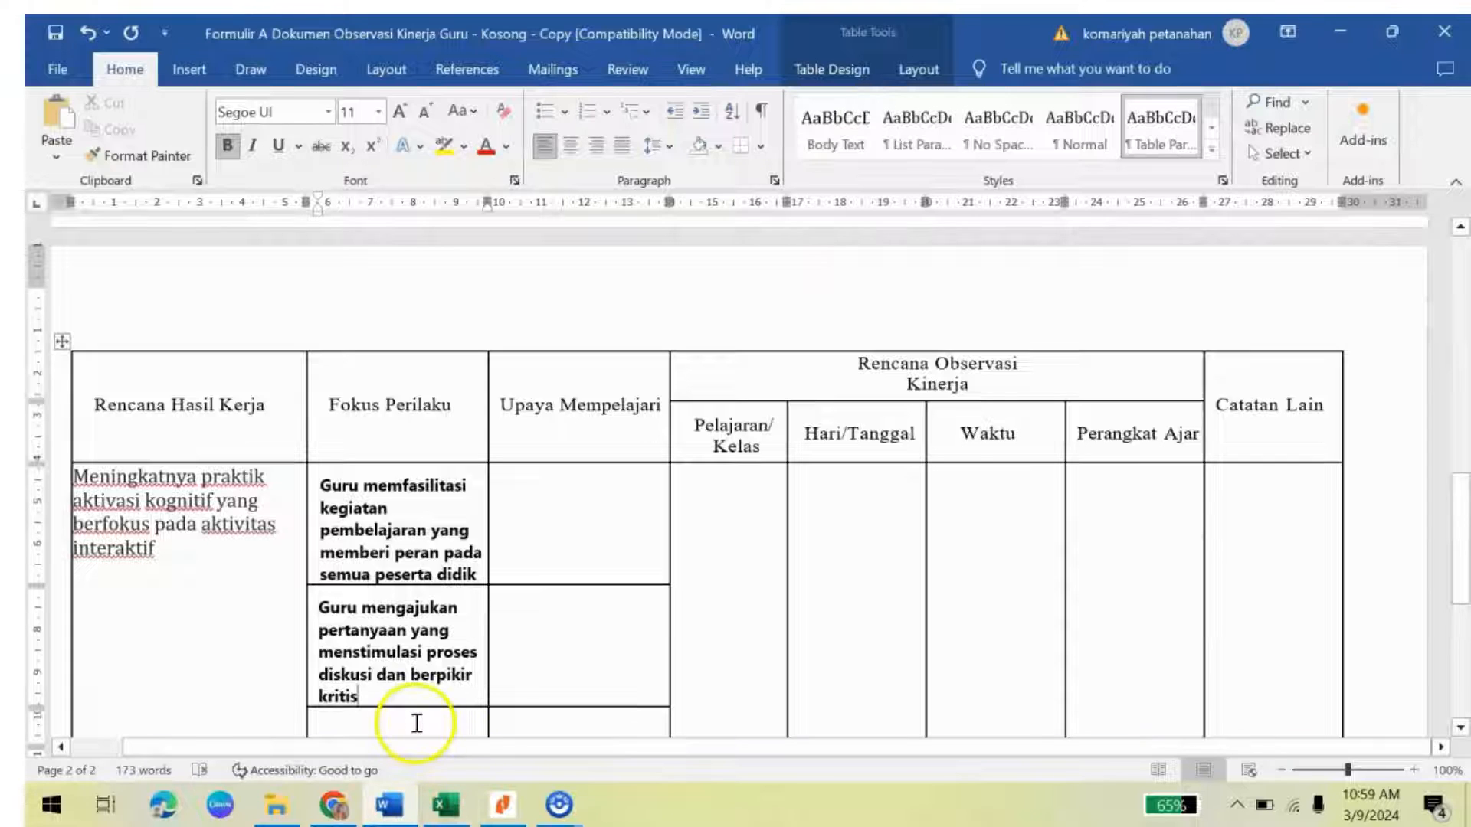
left_click(416, 724)
type("Guru memfasilitasi terjadinya diskusi kelompok yang interaktif, kritis dan inklusif")
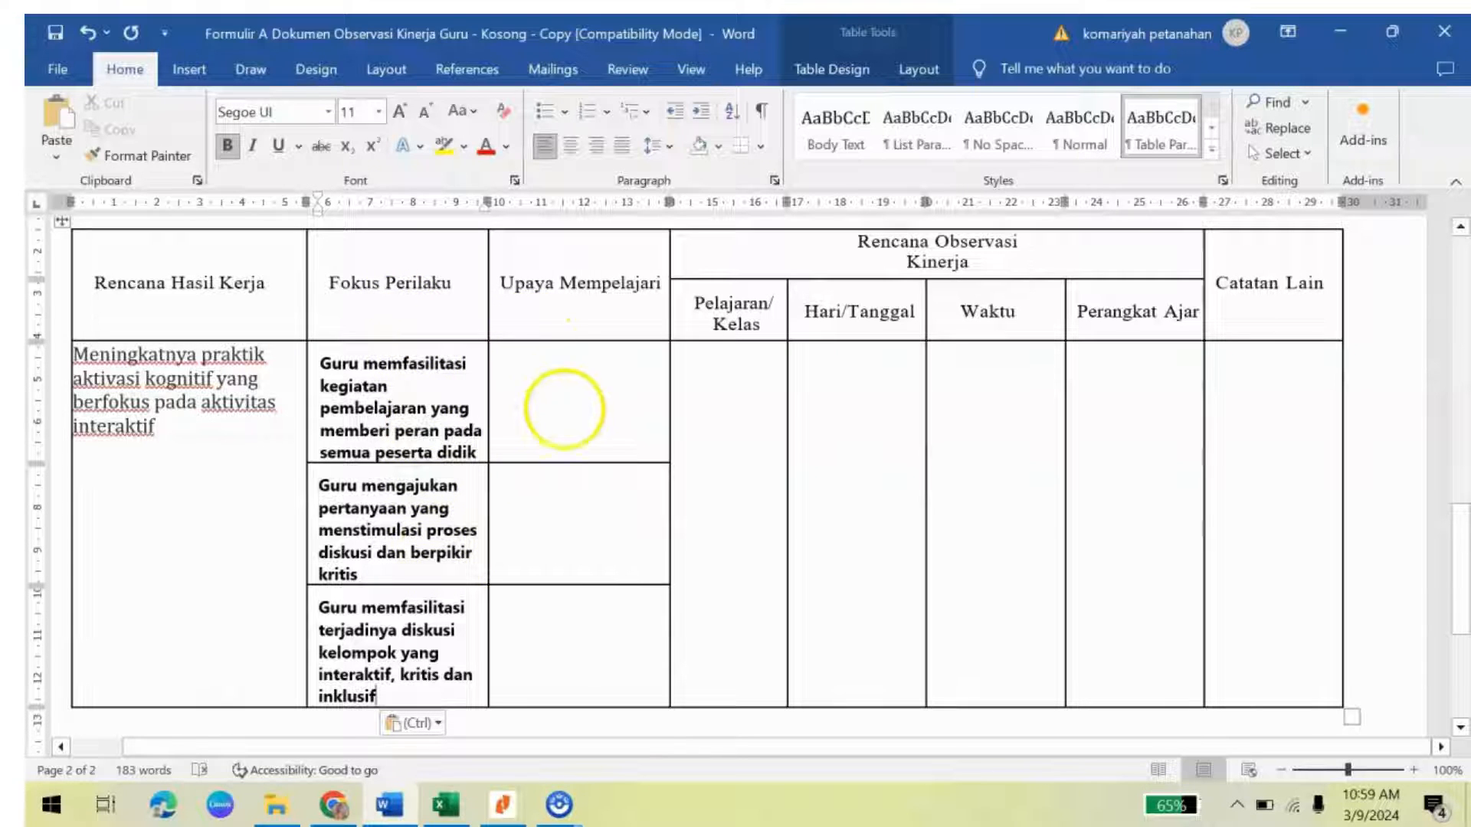
left_click(337, 813)
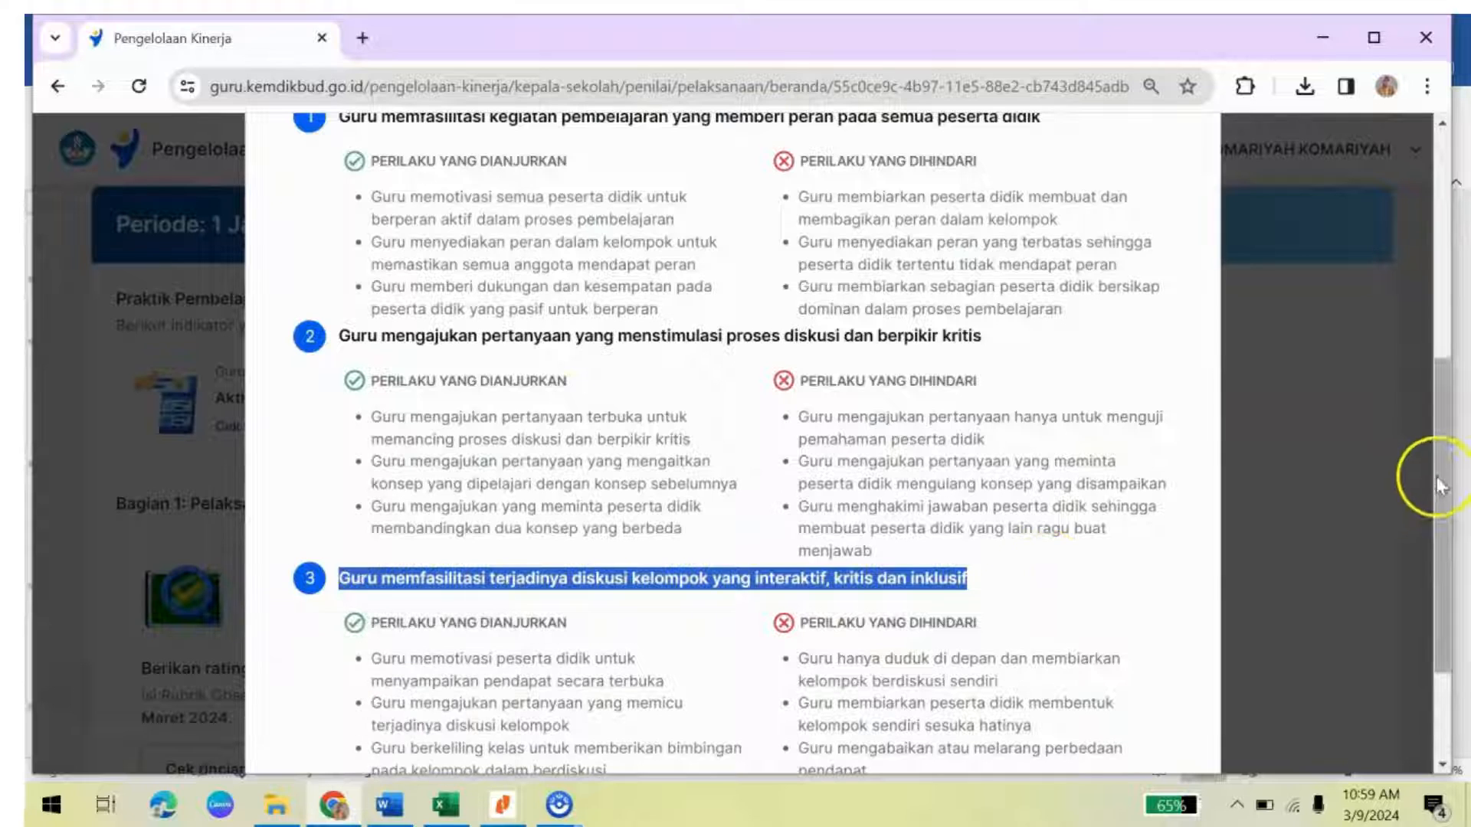
scroll(1432, 459, "down", 2)
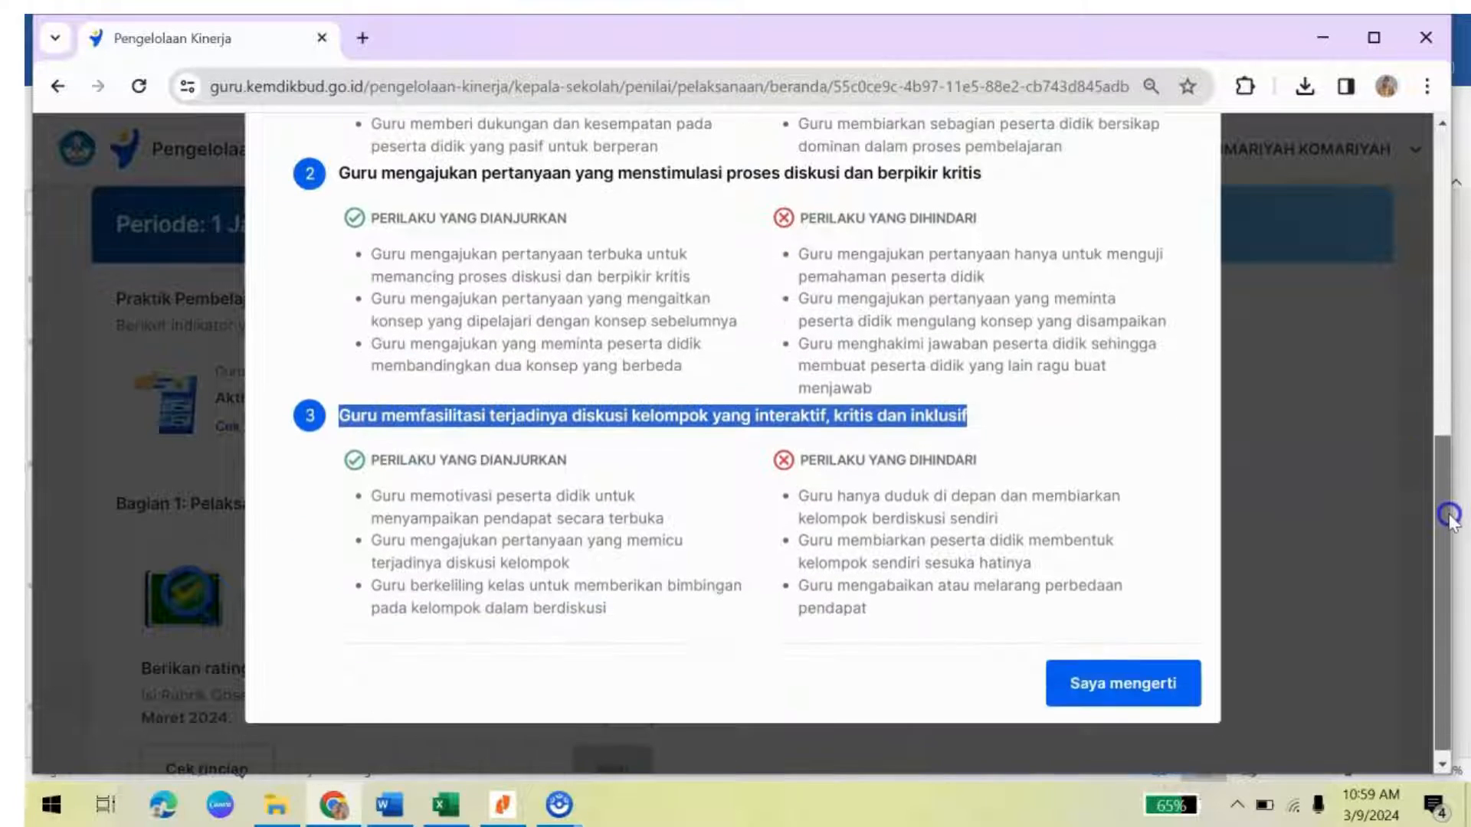
left_click(1120, 682)
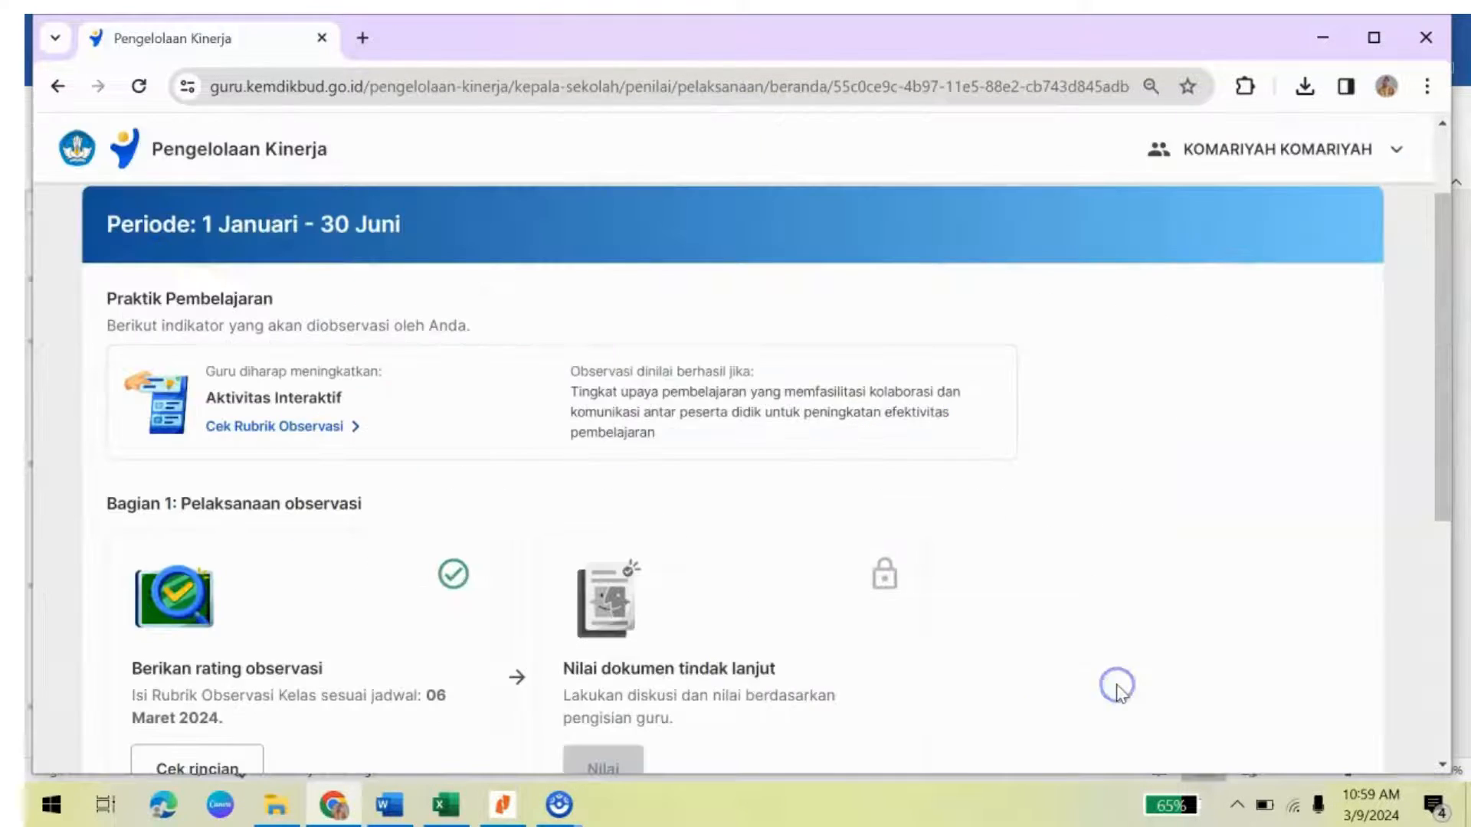
Step: Open the Dokumen Rating Observasi details and select the paragraph under UPAYA MEMPELAJARI
left_click(1450, 457)
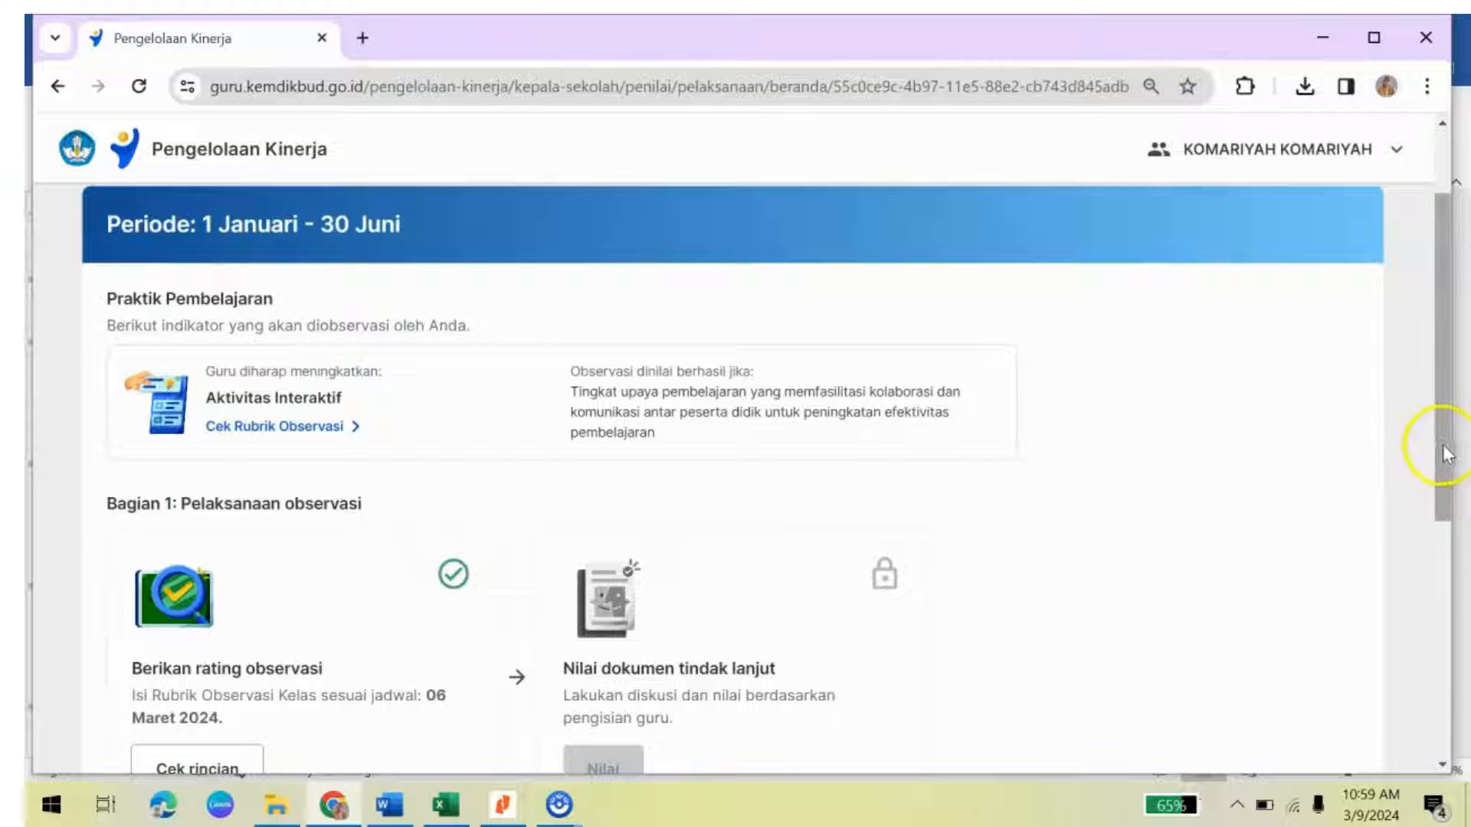
left_click_drag(1445, 454, 1463, 506)
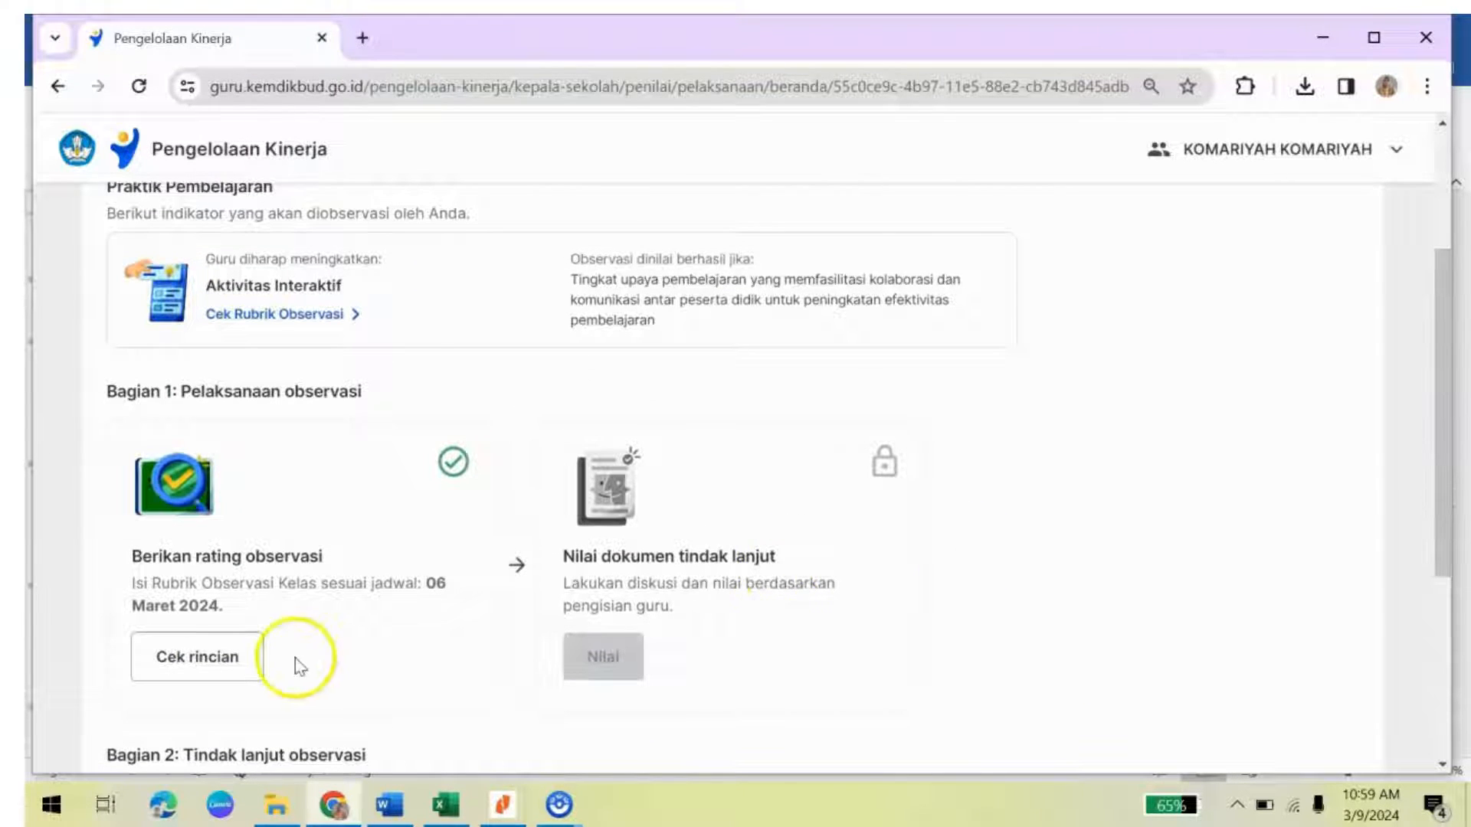
left_click(190, 657)
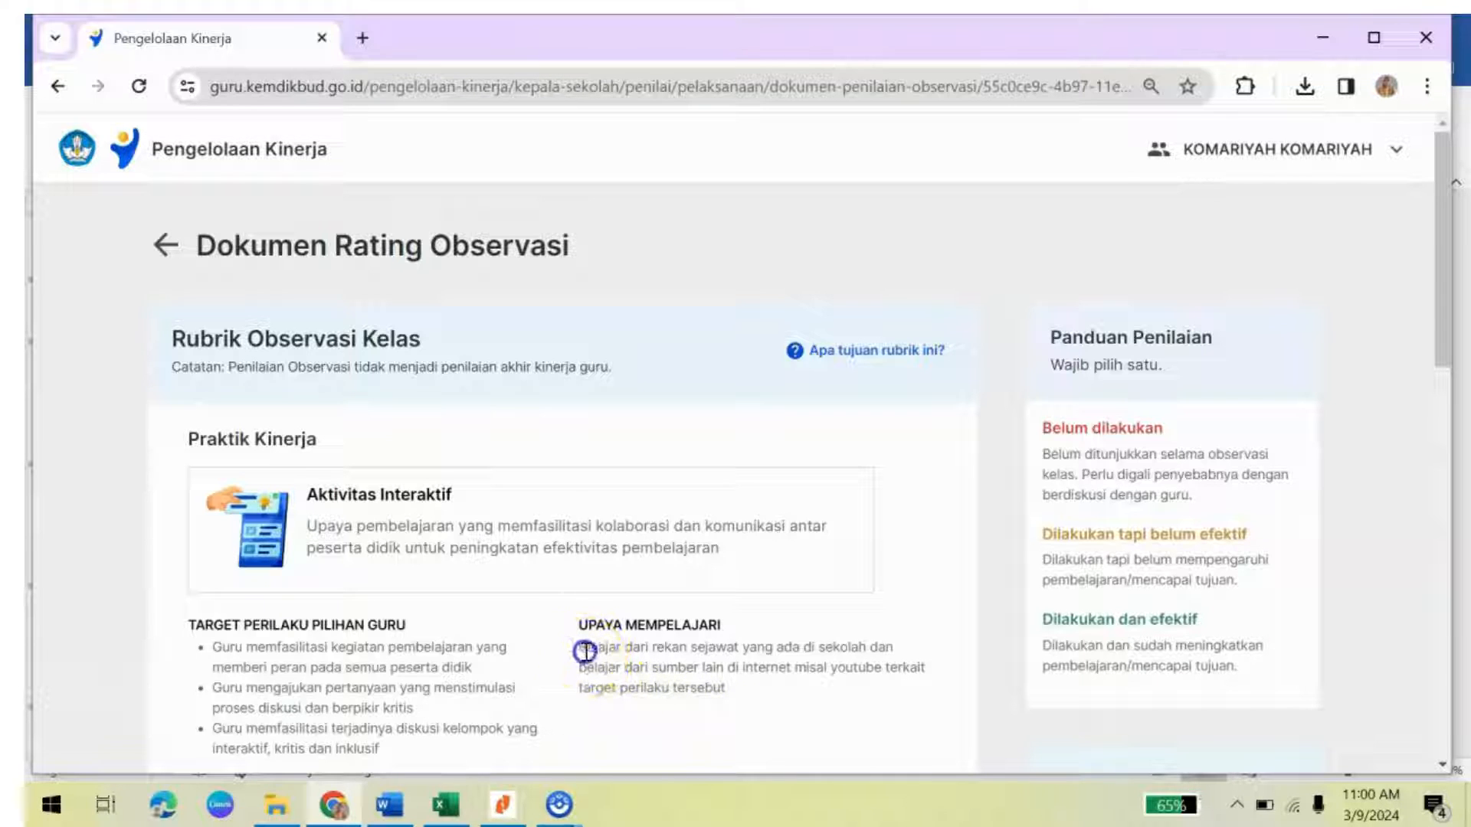
left_click_drag(585, 651, 742, 692)
key("ctrl+c")
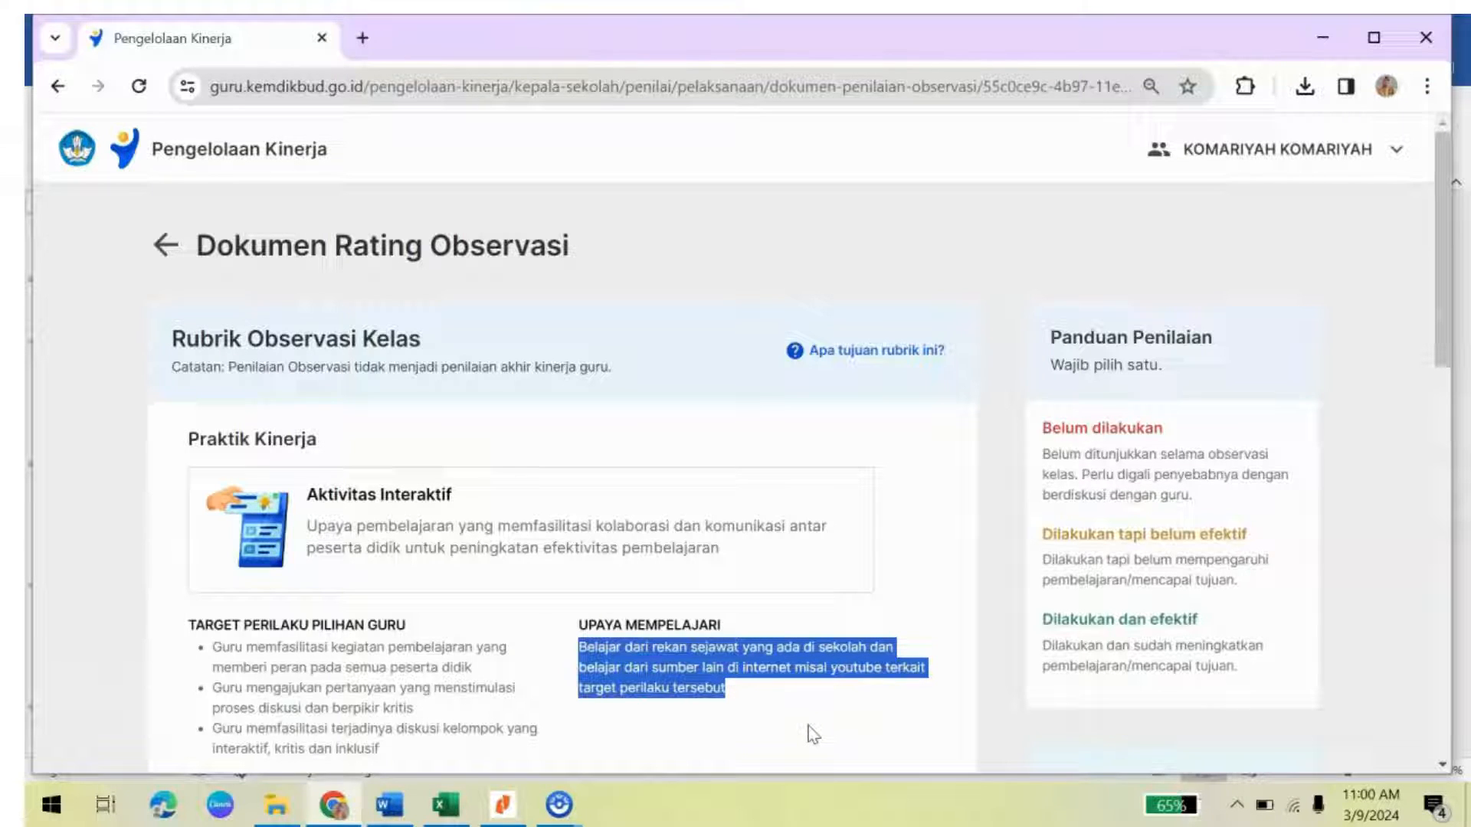
Step: Paste the learning-effort paragraph into the Upaya Mempelajari cells of rows one, two and three
left_click(398, 810)
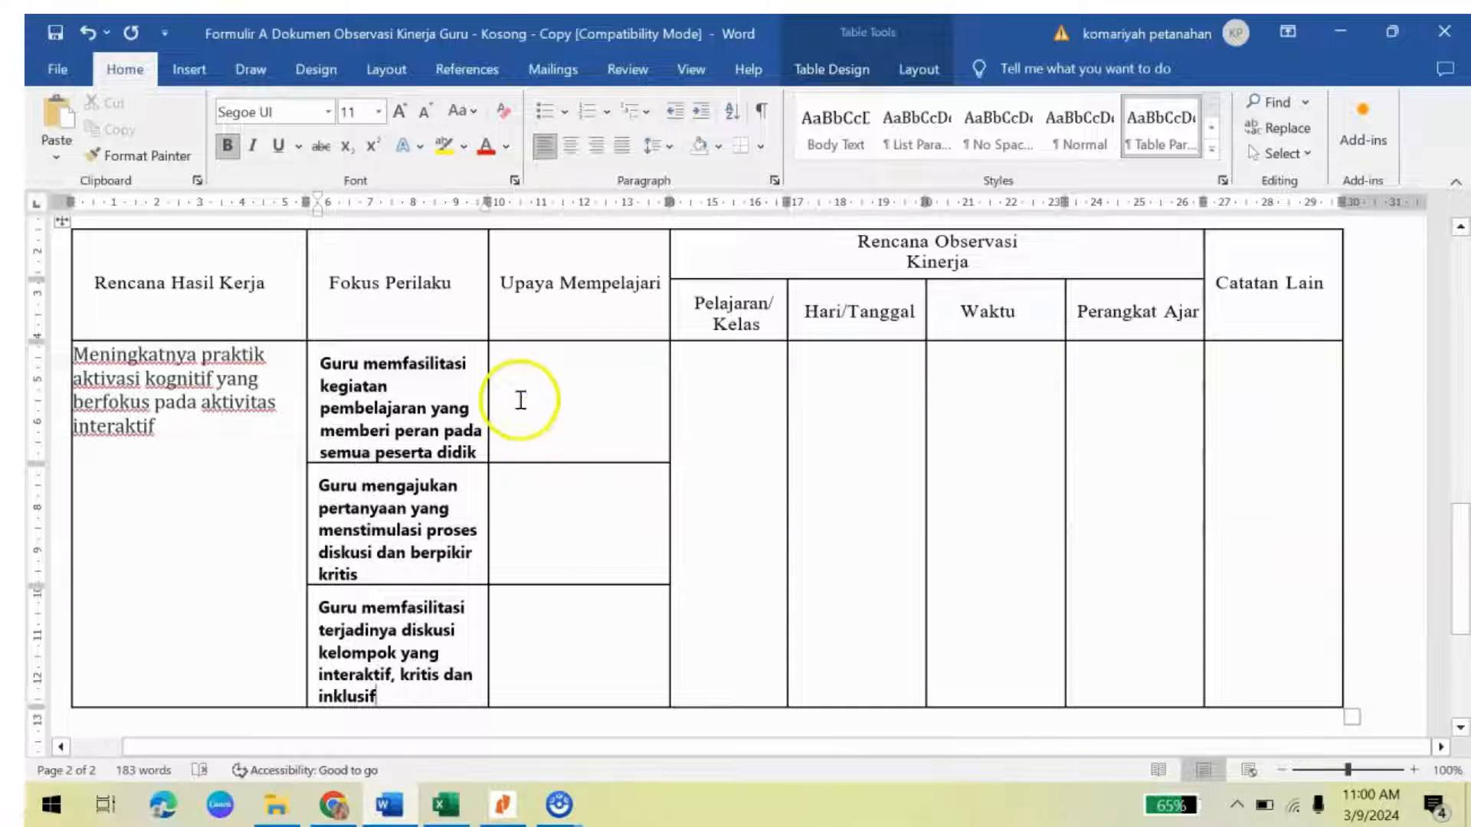
left_click(520, 399)
key("ctrl+v")
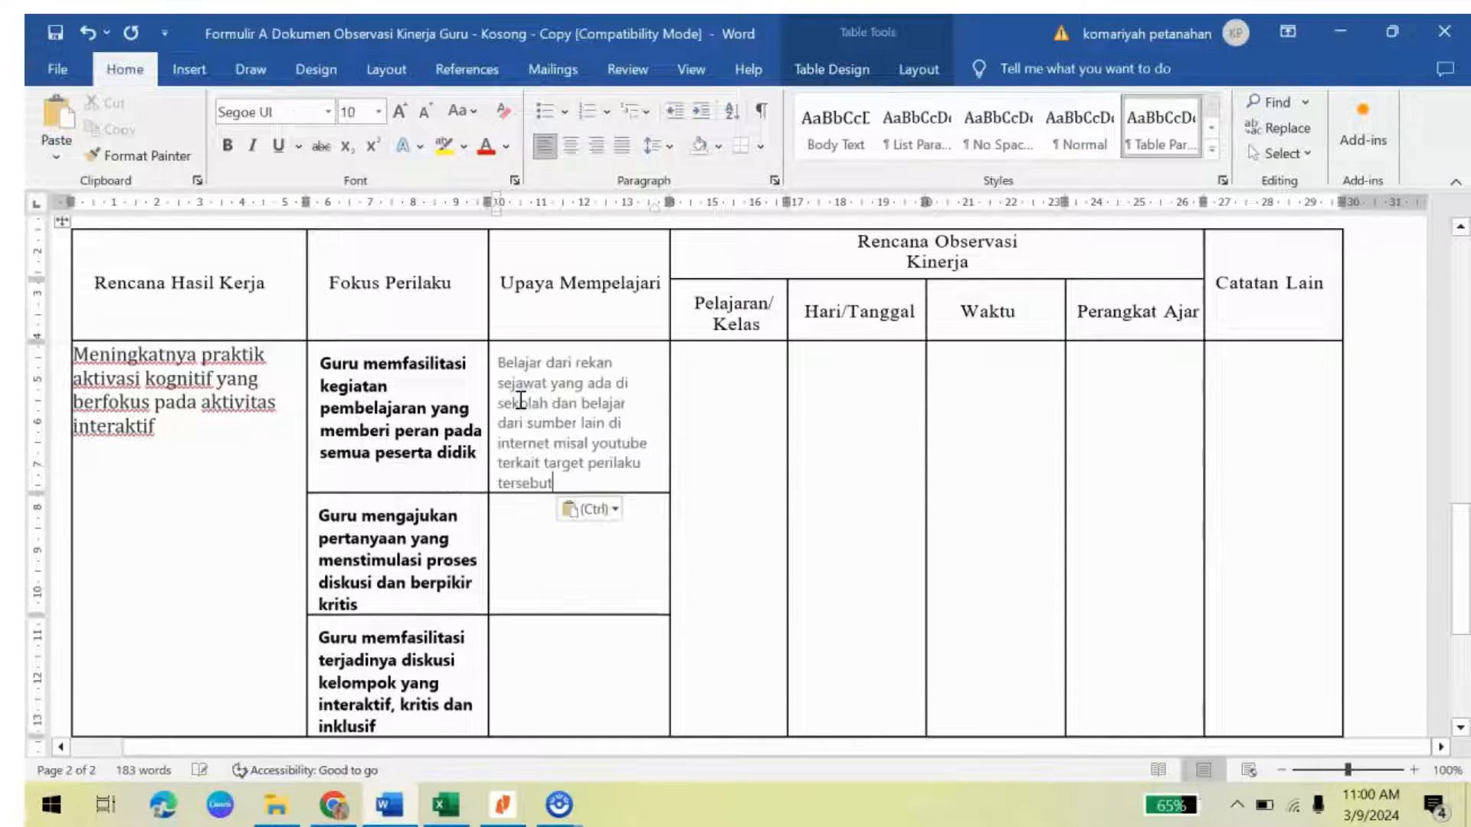
key("ctrl+v")
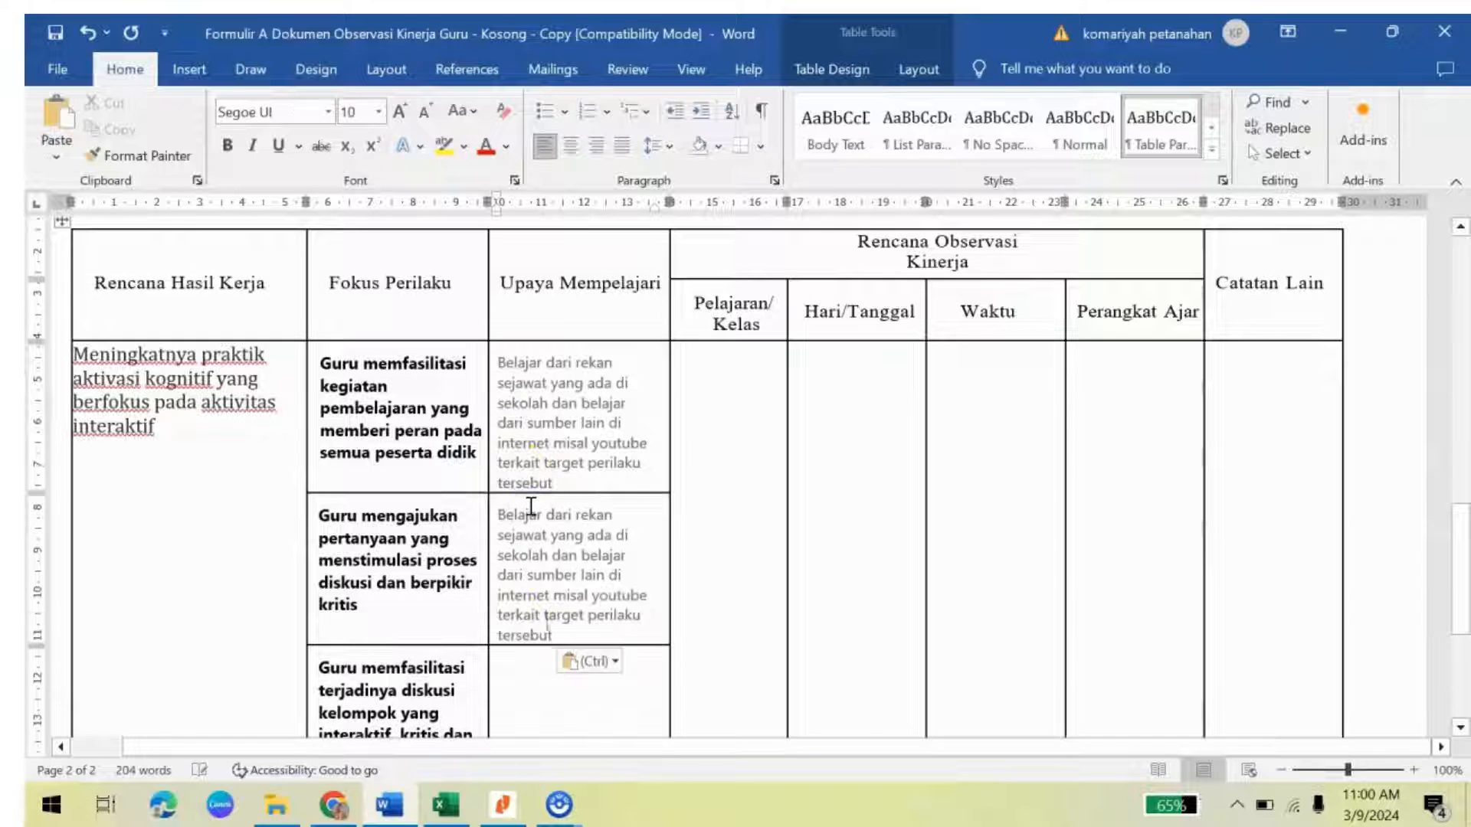
left_click(531, 668)
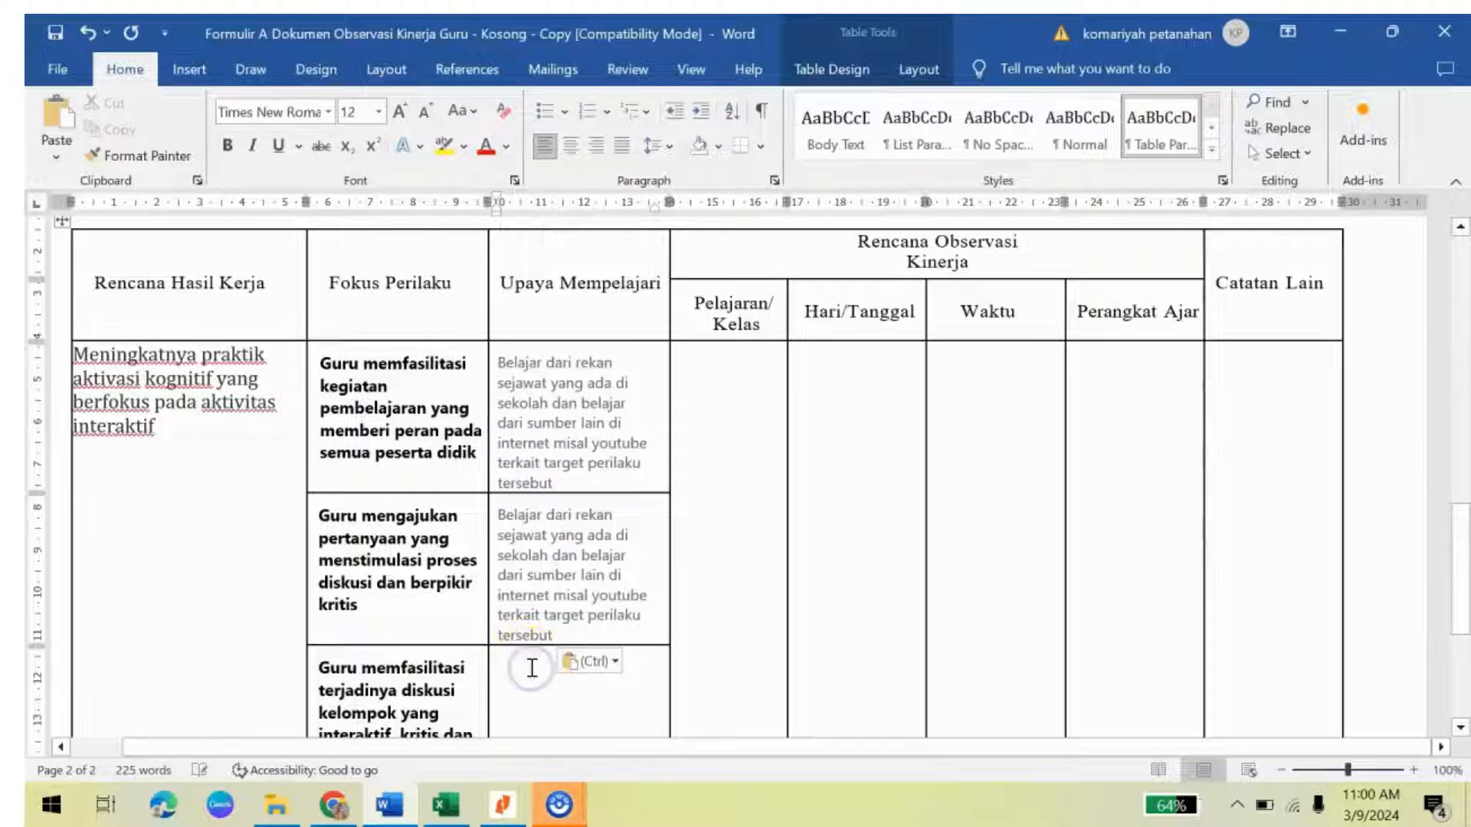
key("ctrl+v")
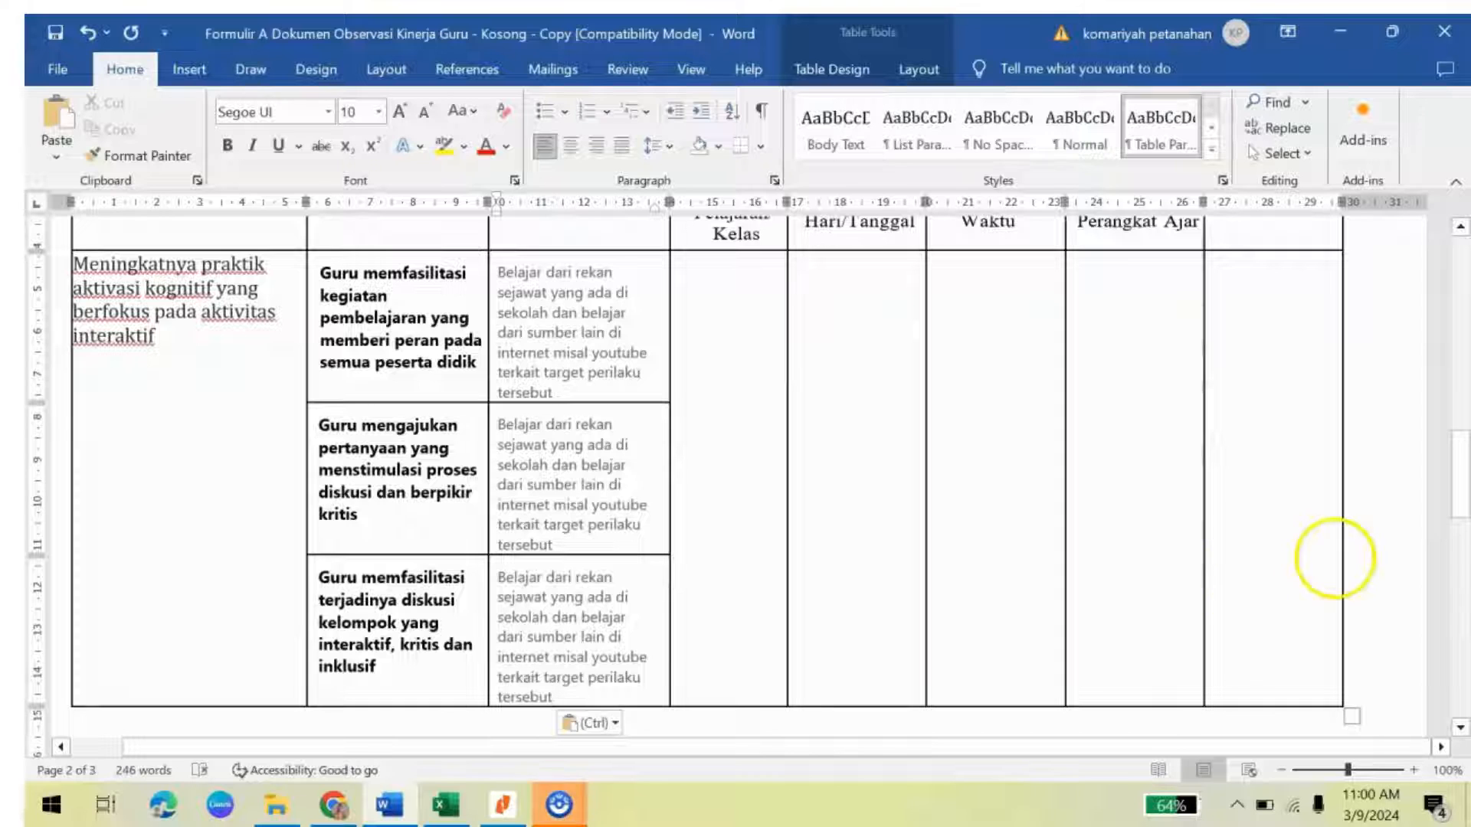
left_click_drag(1458, 492, 1462, 460)
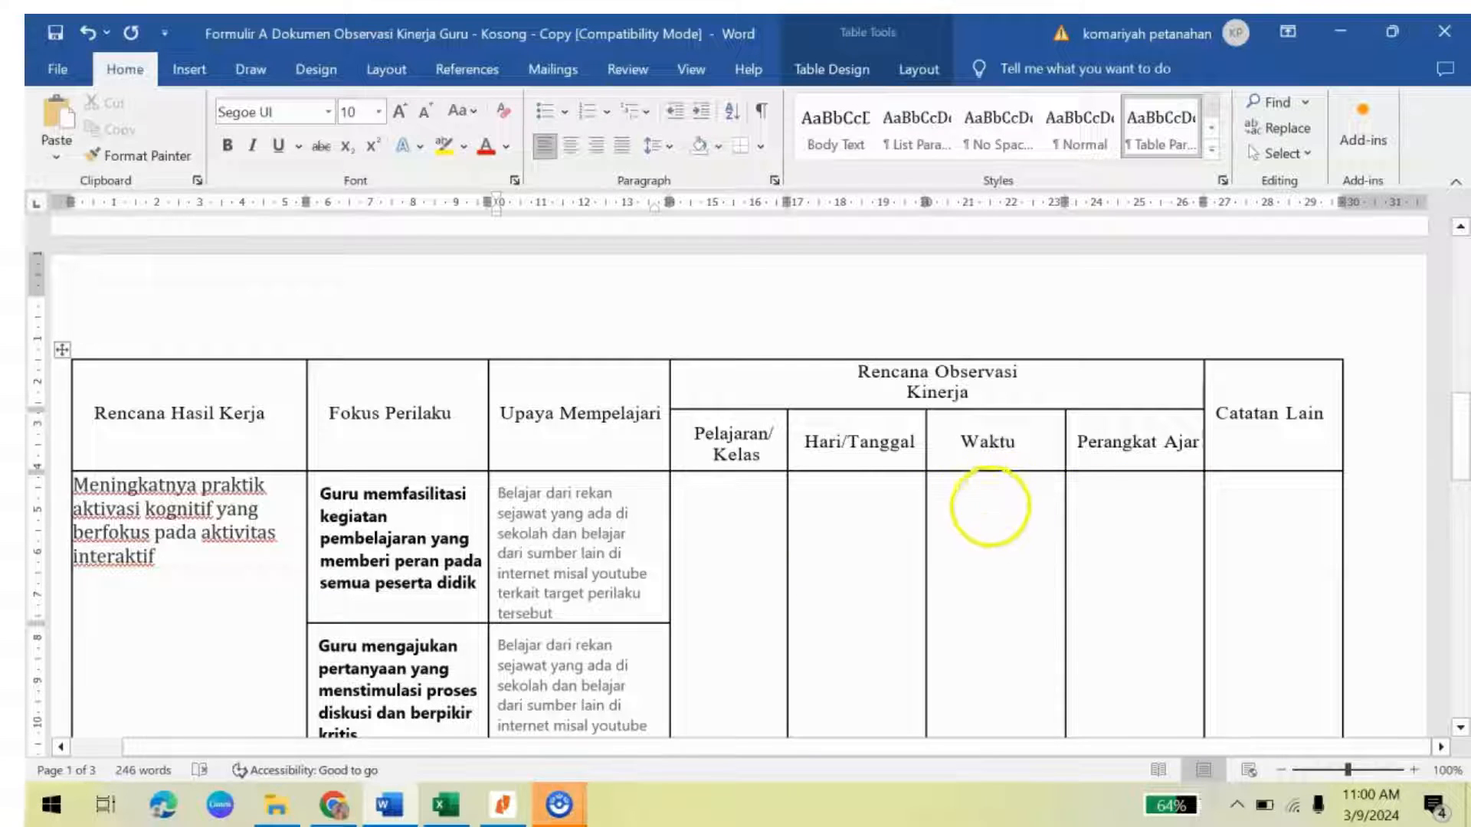
left_click(335, 811)
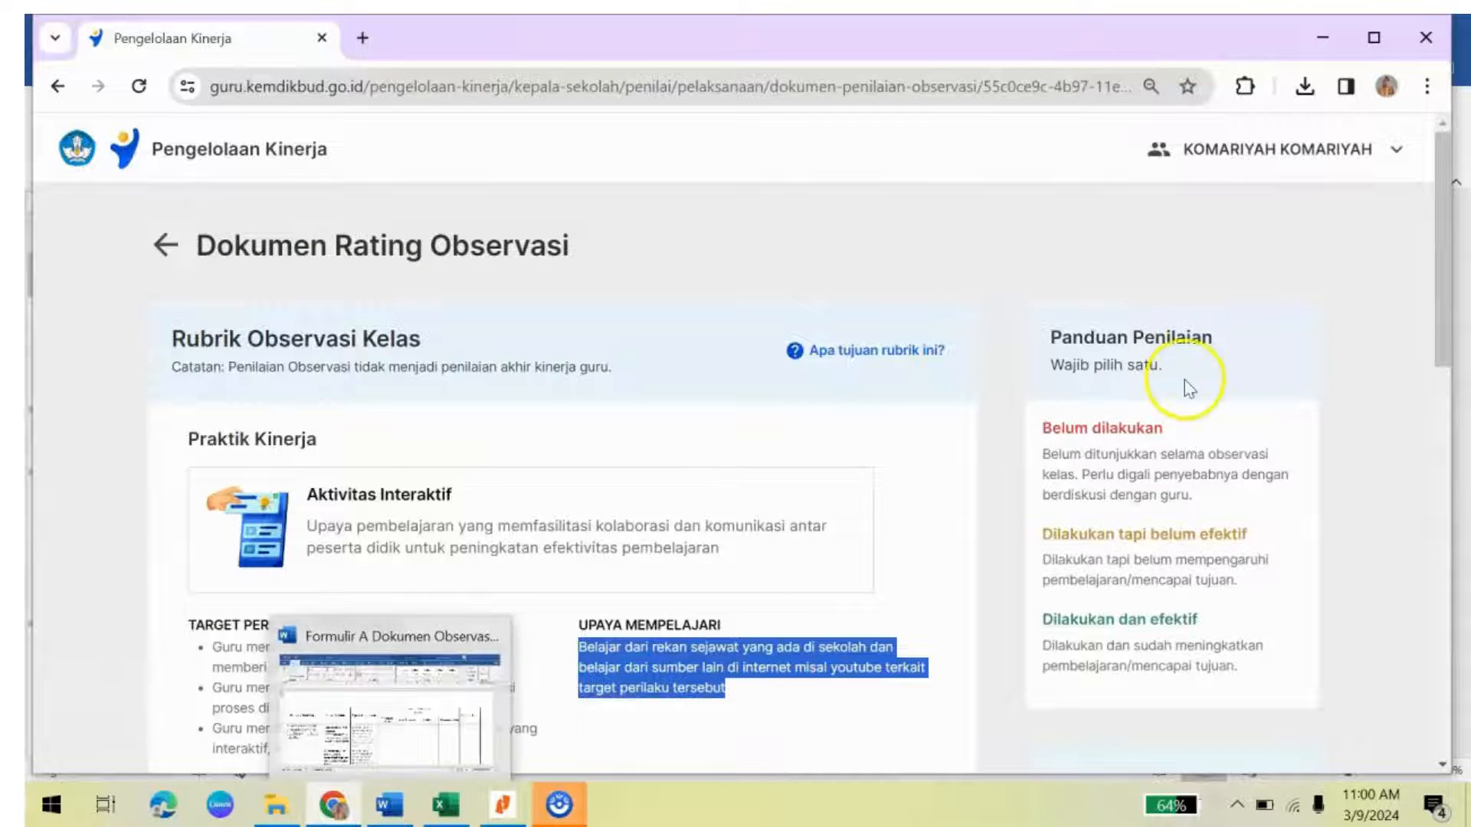
Step: Open the attached Modul Ajar PDF from the Dokumen RPP/Modul Ajar panel
left_click_drag(1445, 273, 1456, 428)
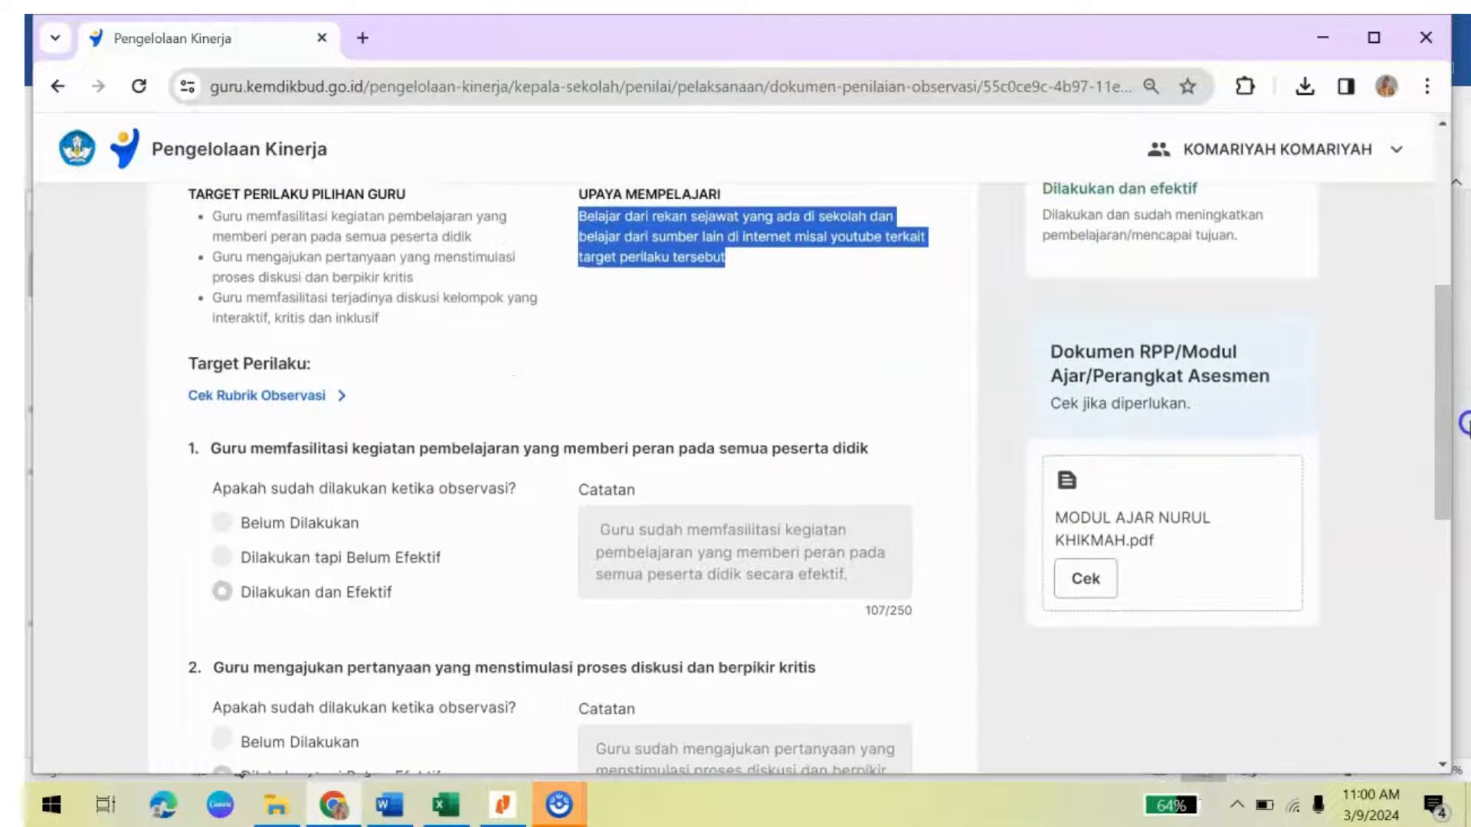
left_click(1086, 586)
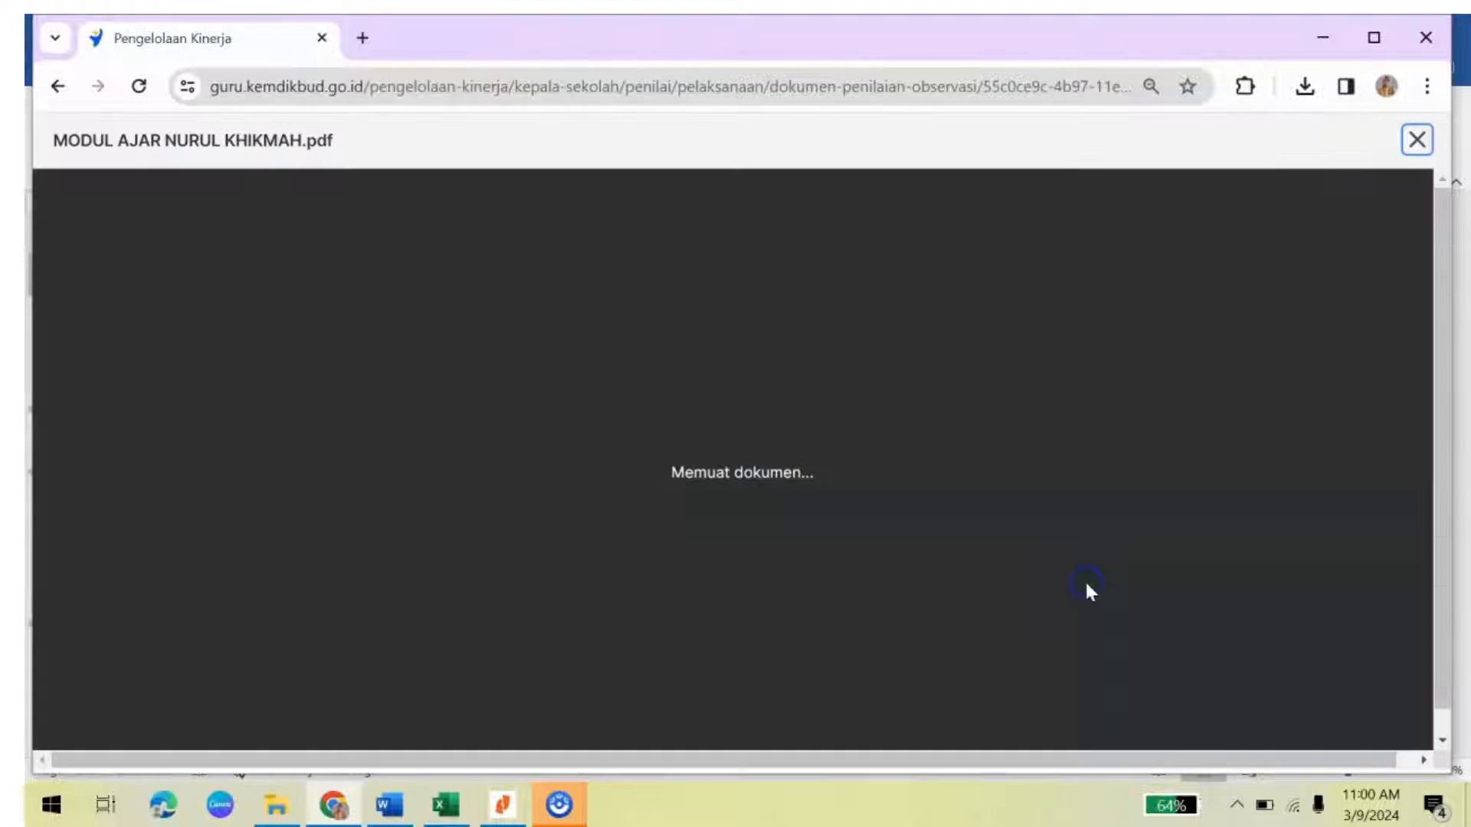